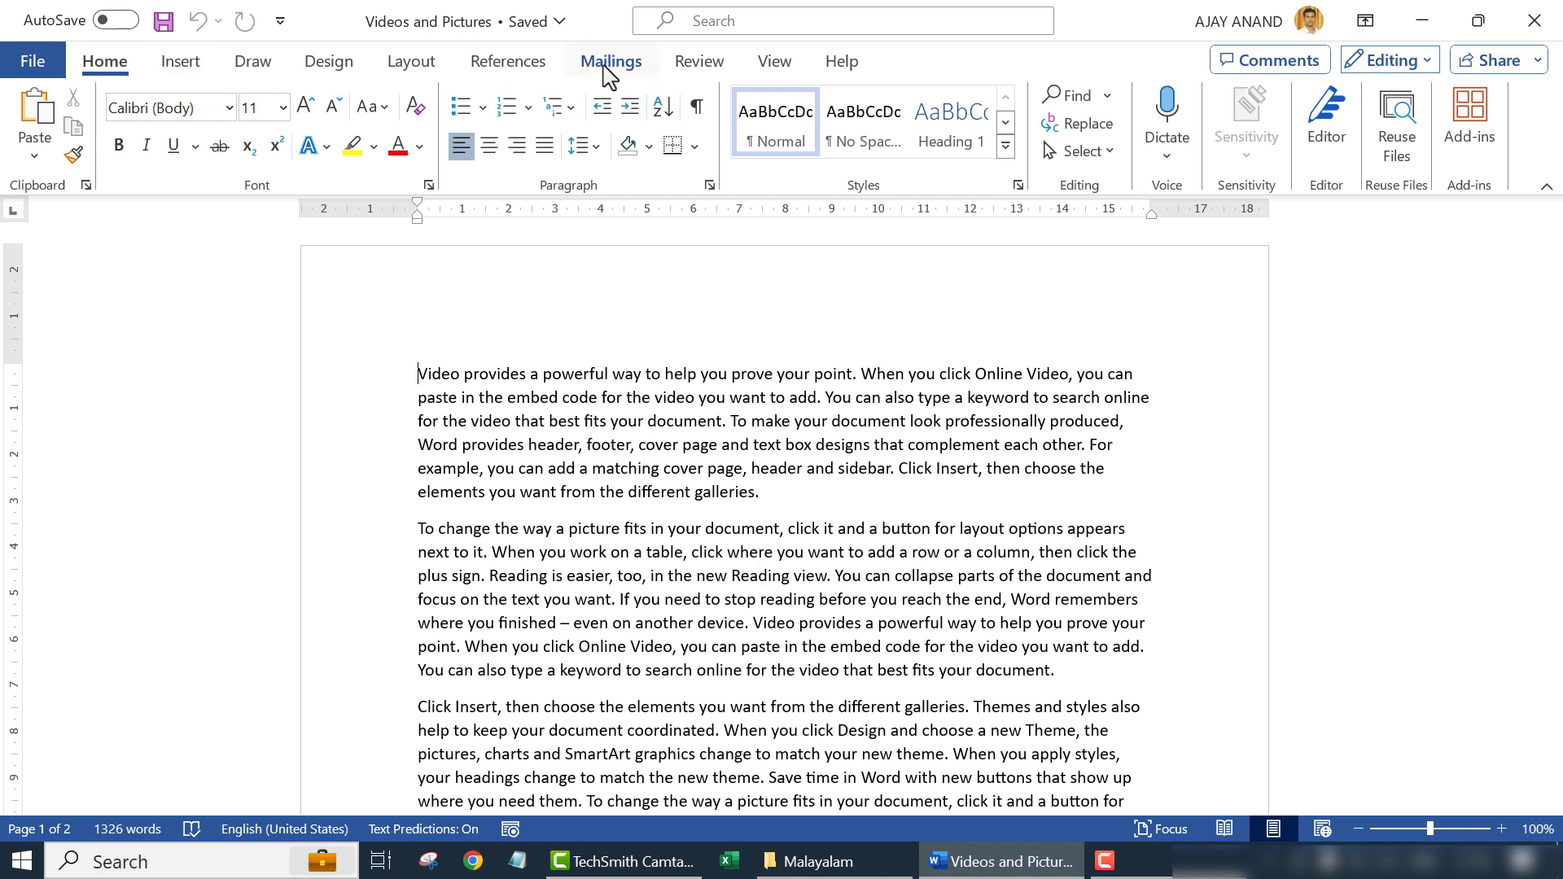
- Limit the document to 'No changes (Read-only)' editing via Review > Protect > Restrict Editing
left_click(700, 62)
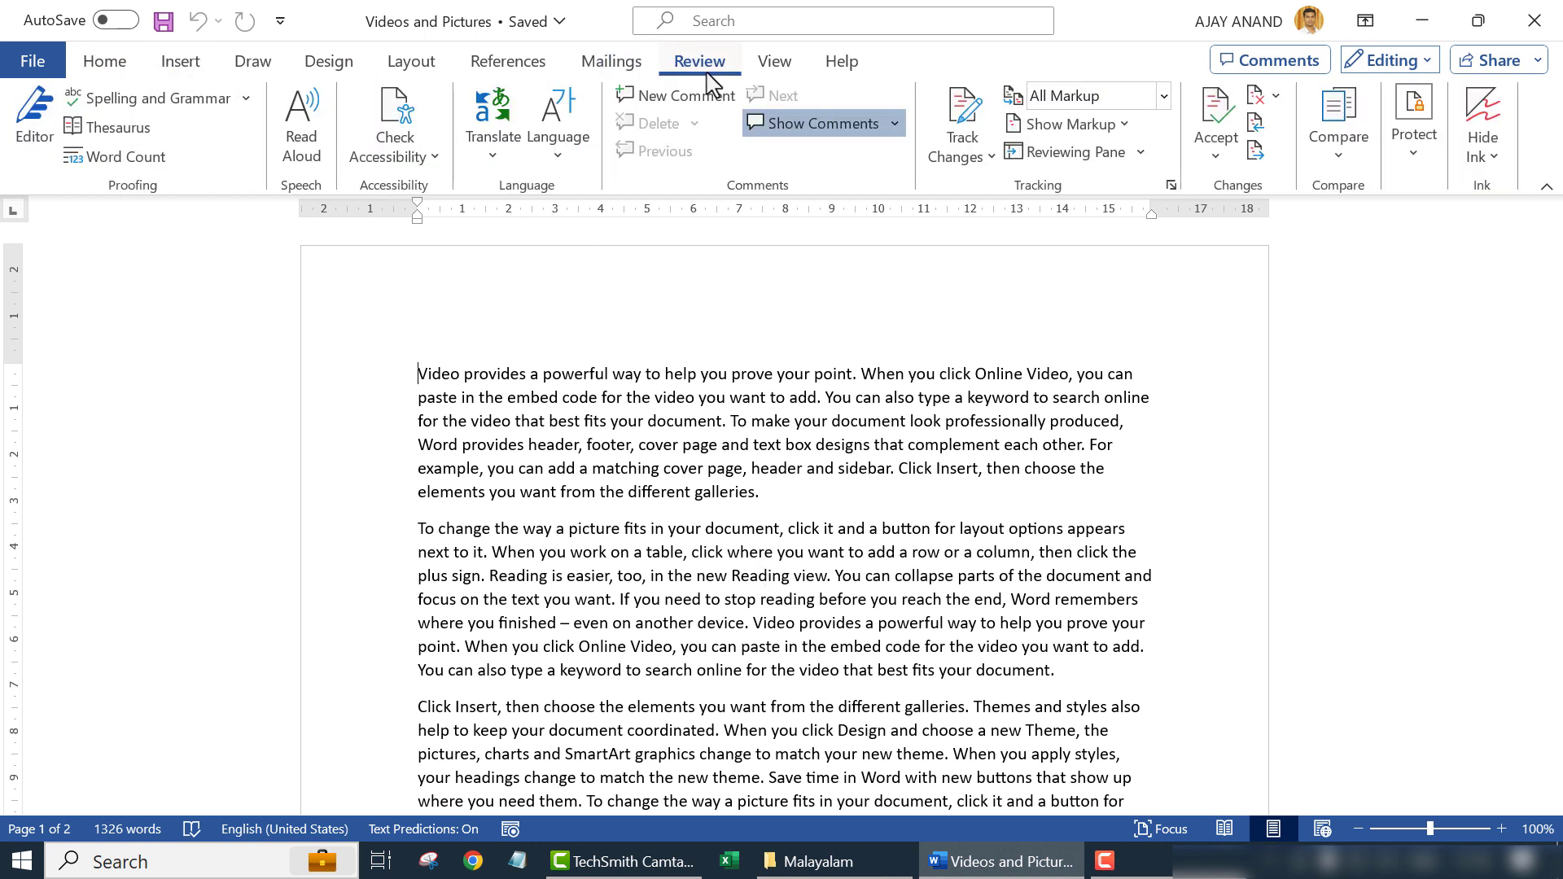
left_click(1409, 155)
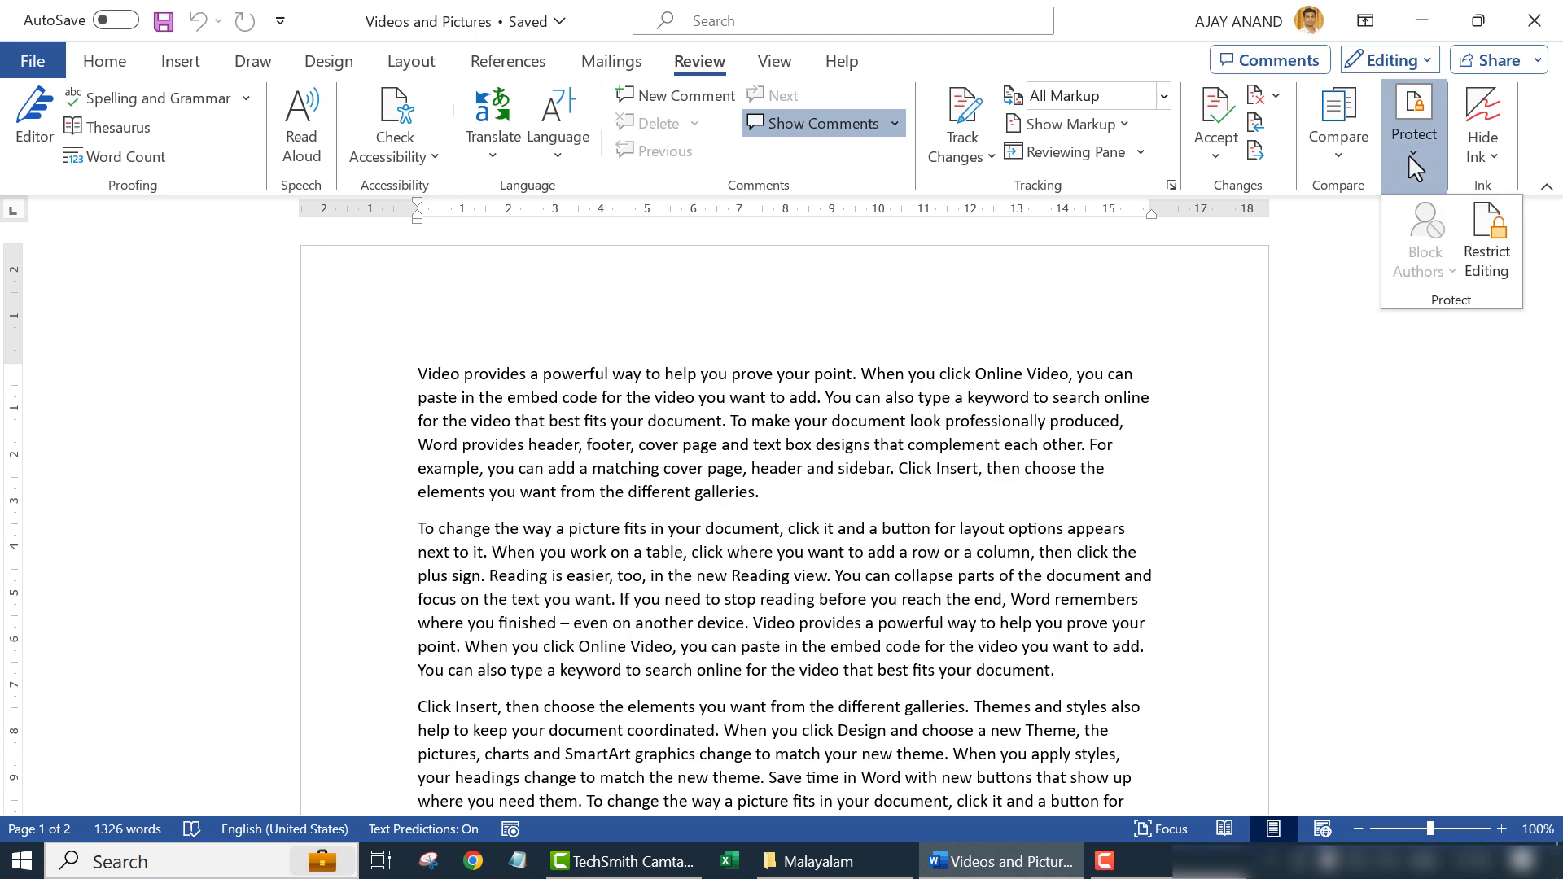
left_click(1487, 269)
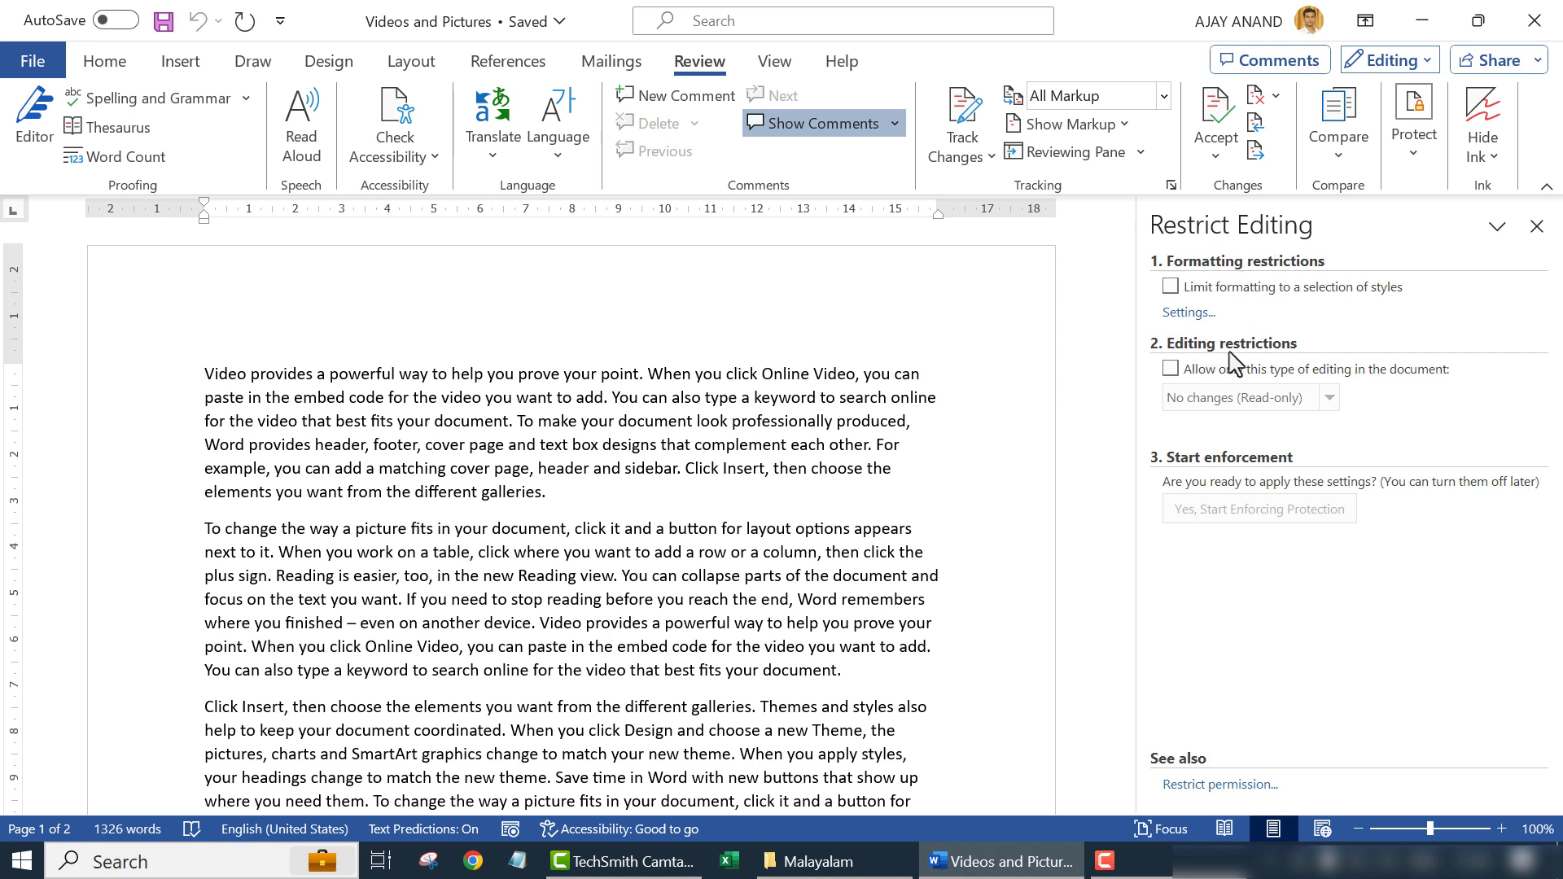
left_click(1170, 369)
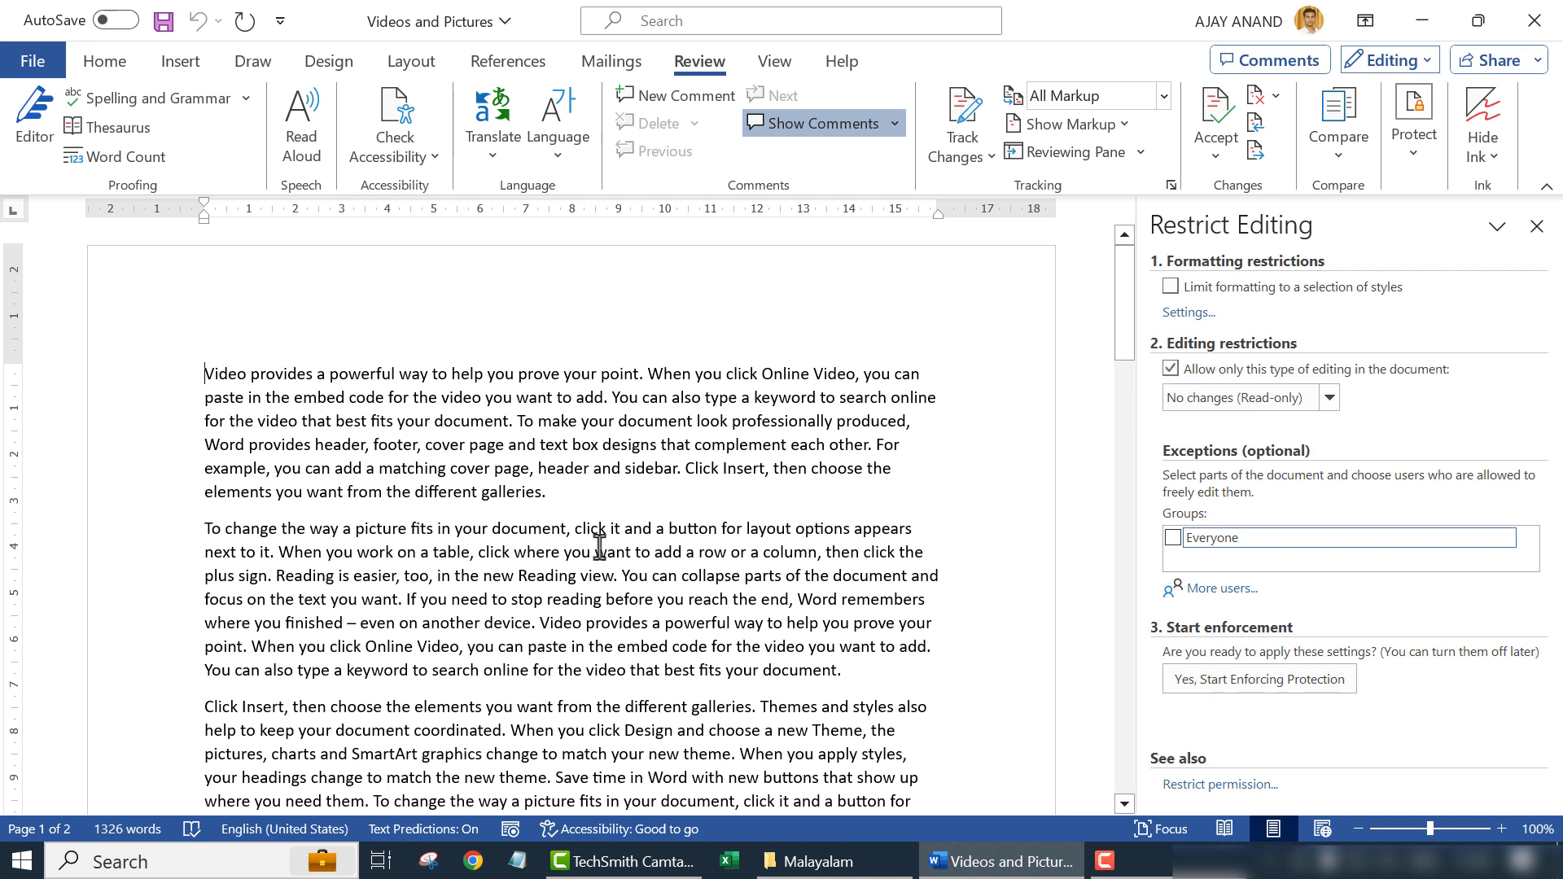
- Multi-select the 'To…', 'You can collapse', 'To change the way' and 'Video provides' passages together
double_click(521, 420)
left_click_drag(546, 440, 565, 488)
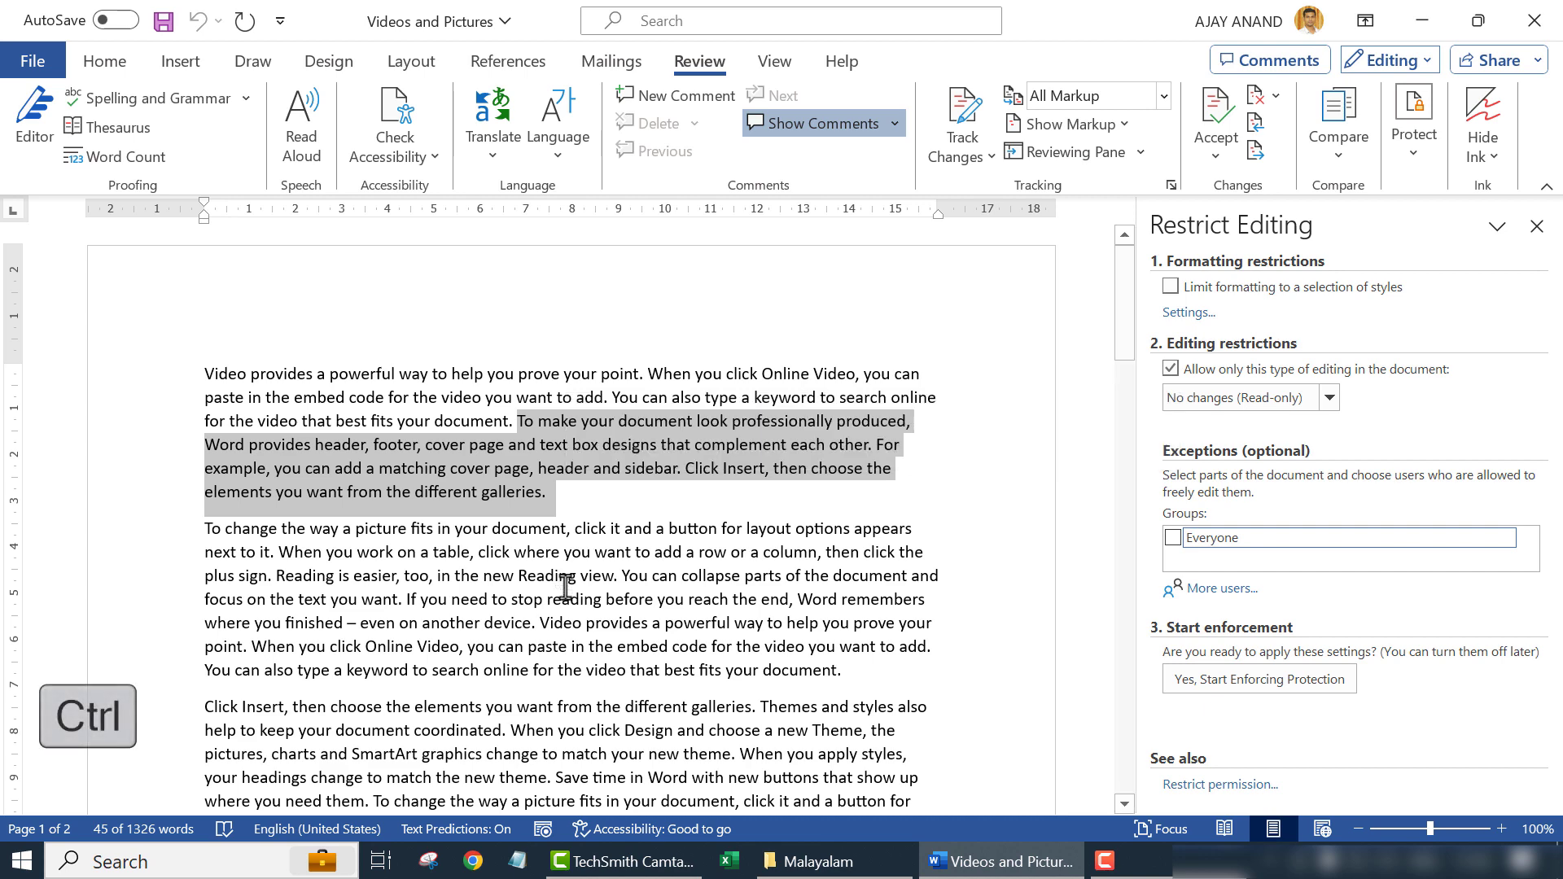
left_click_drag(623, 576, 847, 670)
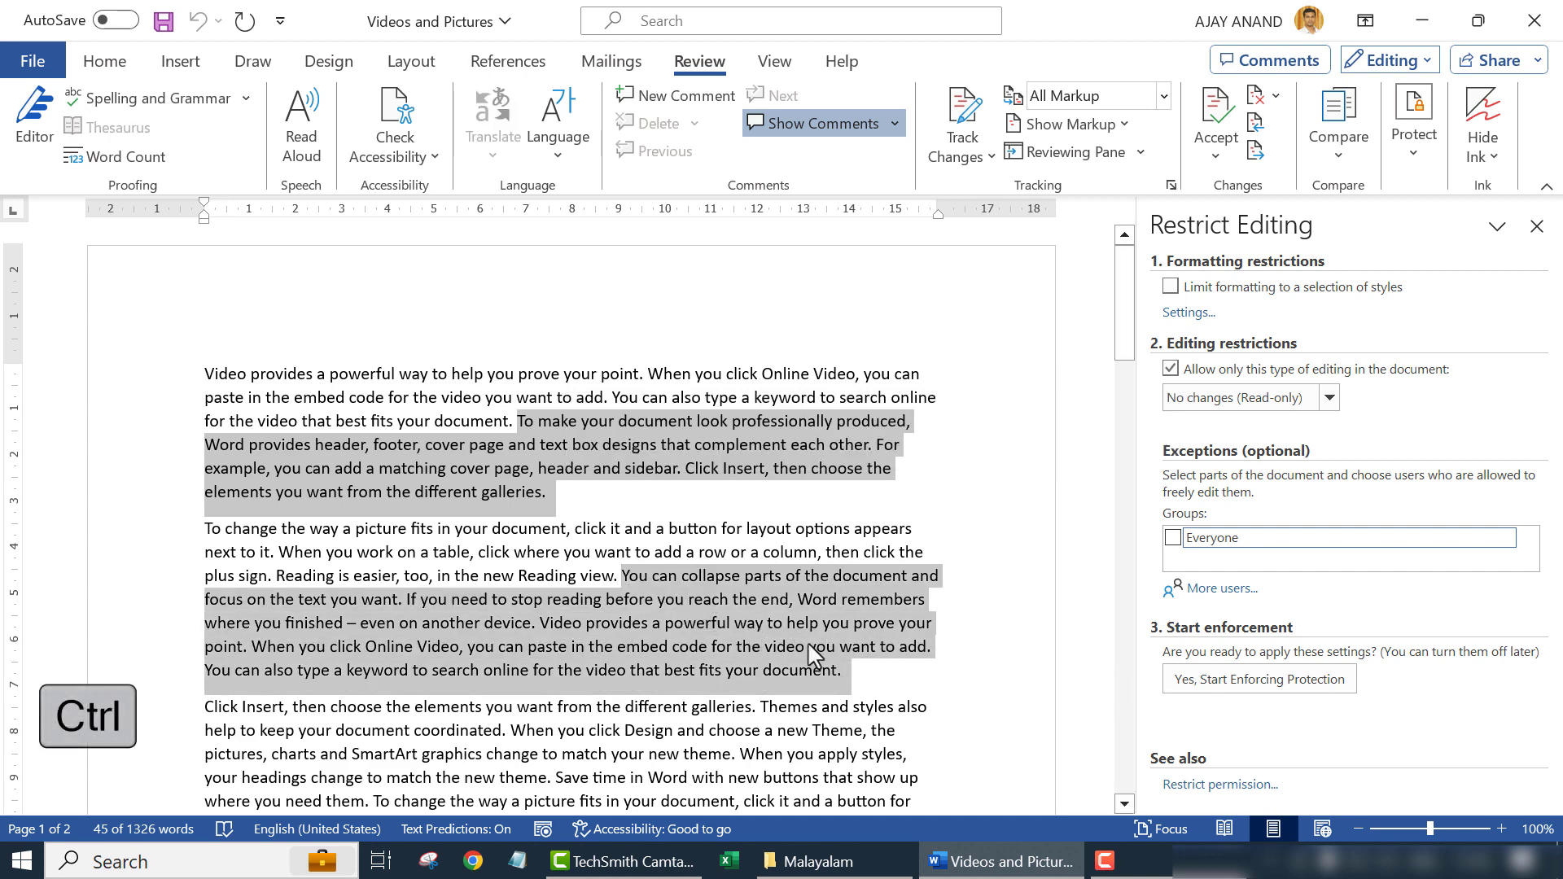
scroll(632, 496, "down", 5)
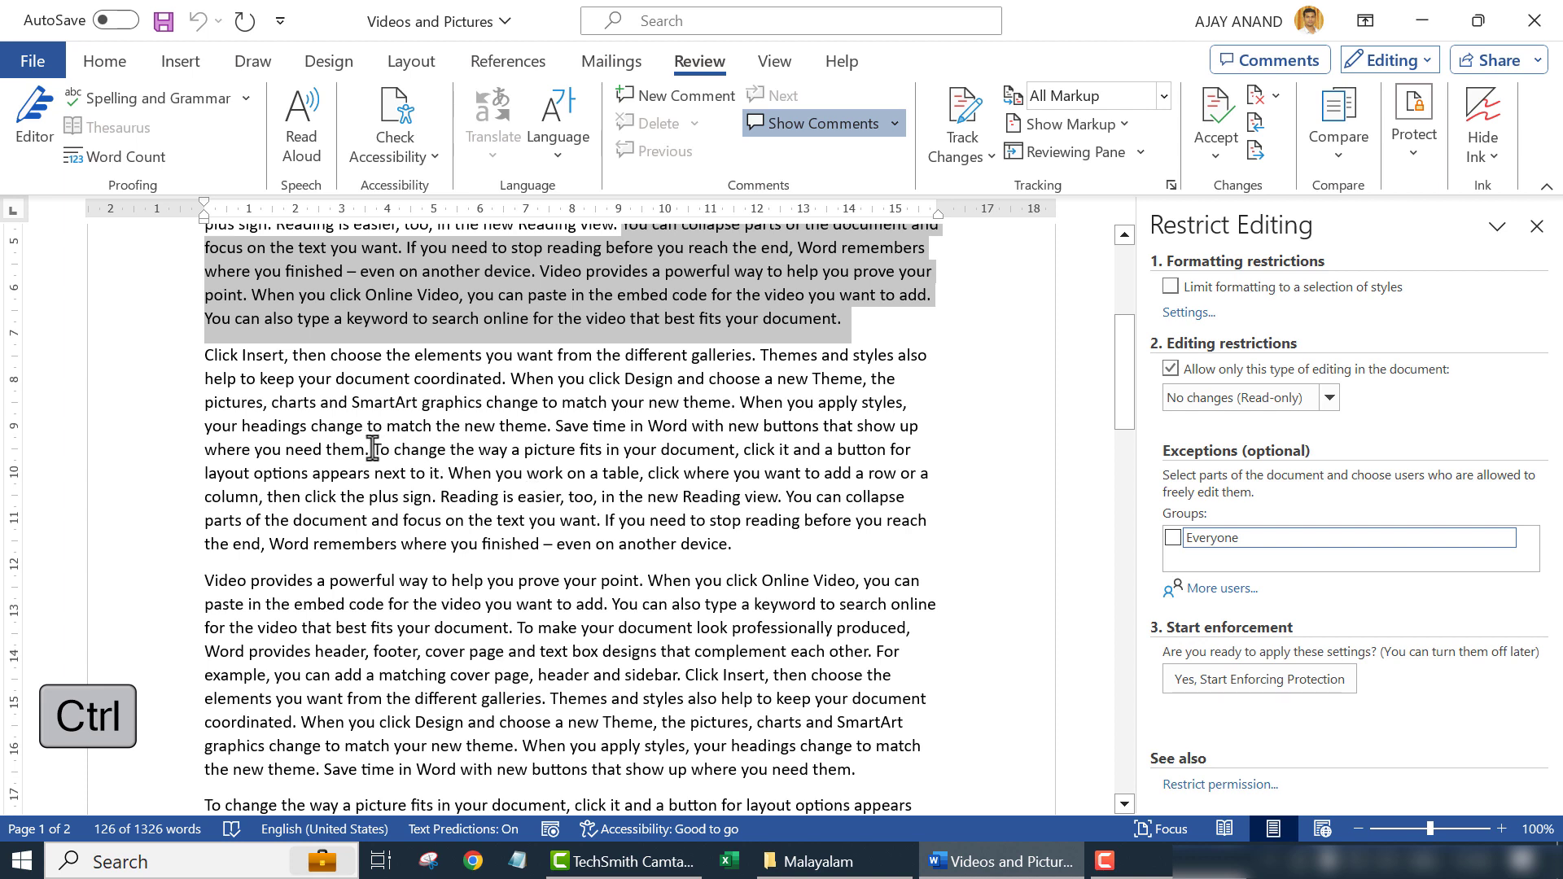
left_click_drag(372, 449, 438, 501)
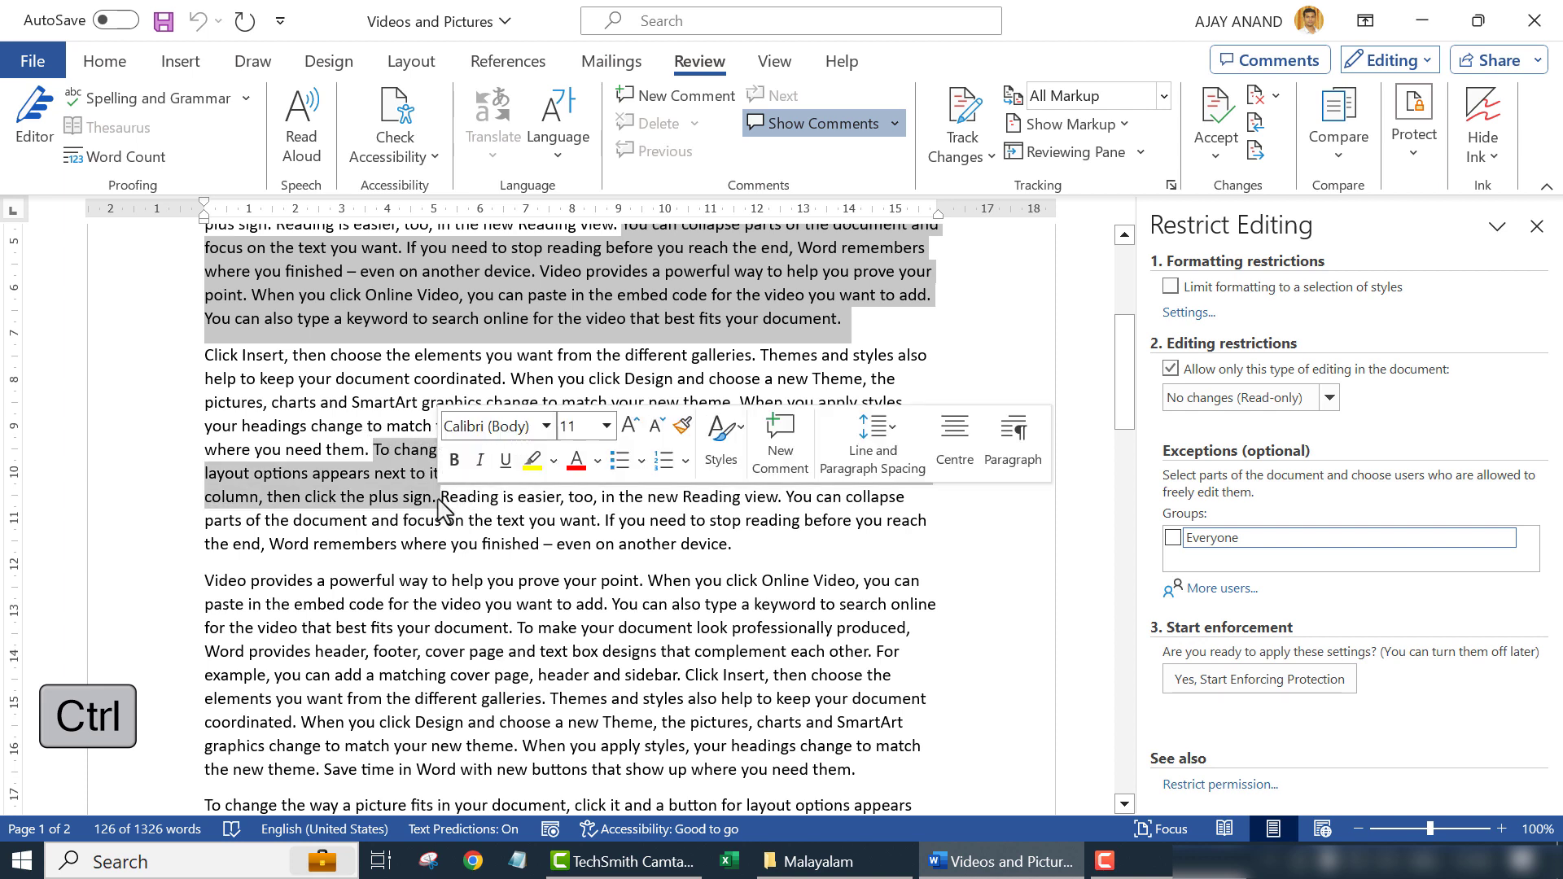
scroll(336, 468, "down", 3)
left_click_drag(234, 414, 860, 601)
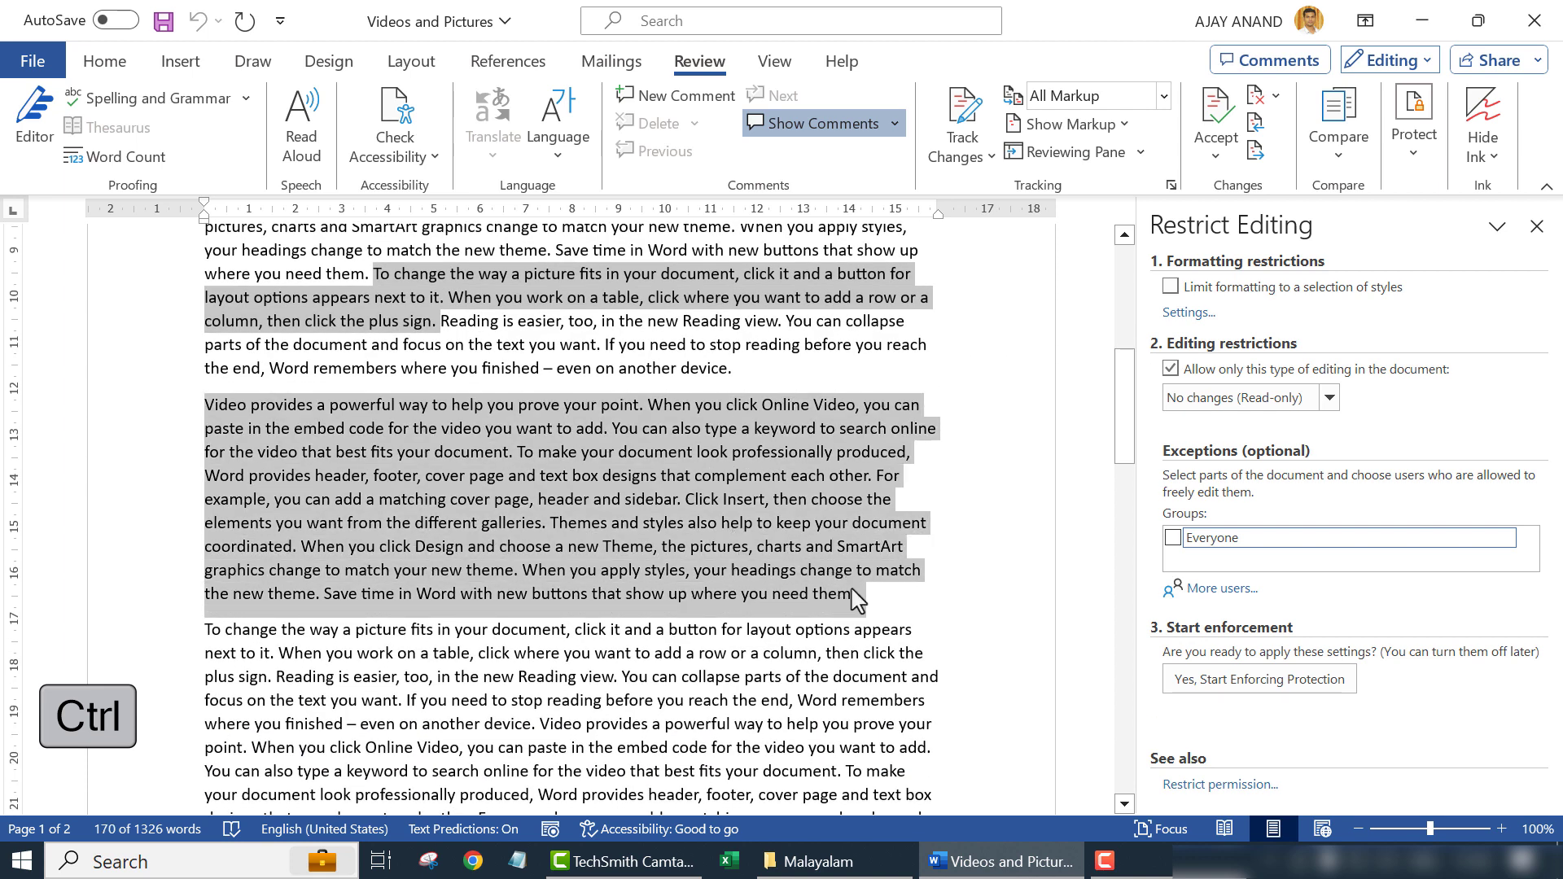
left_click_drag(436, 677, 787, 678)
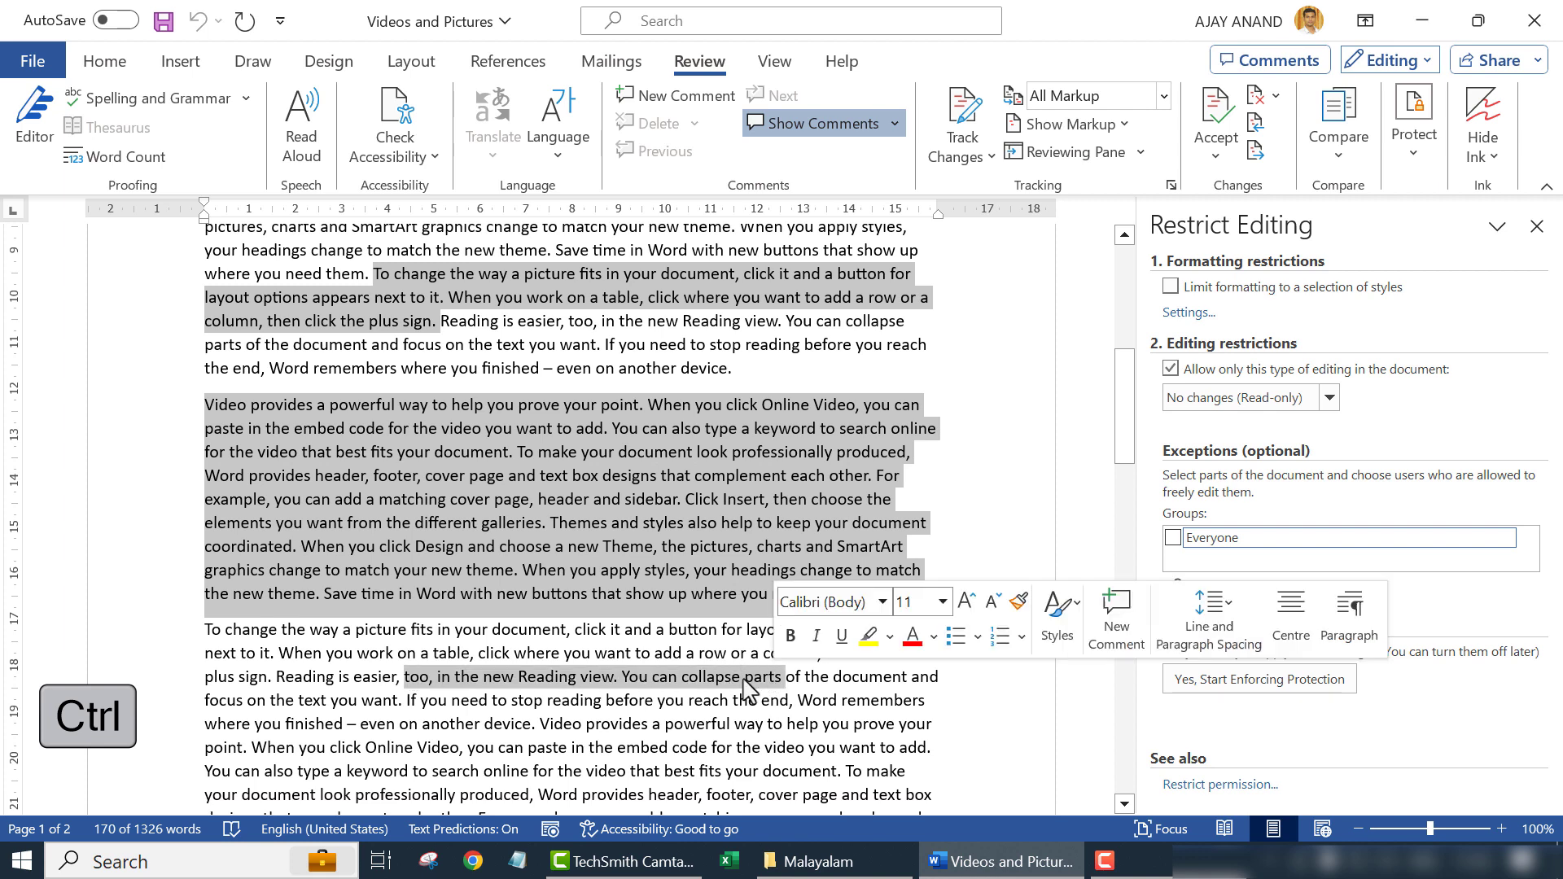
scroll(647, 546, "up", 4)
scroll(647, 546, "up", 4)
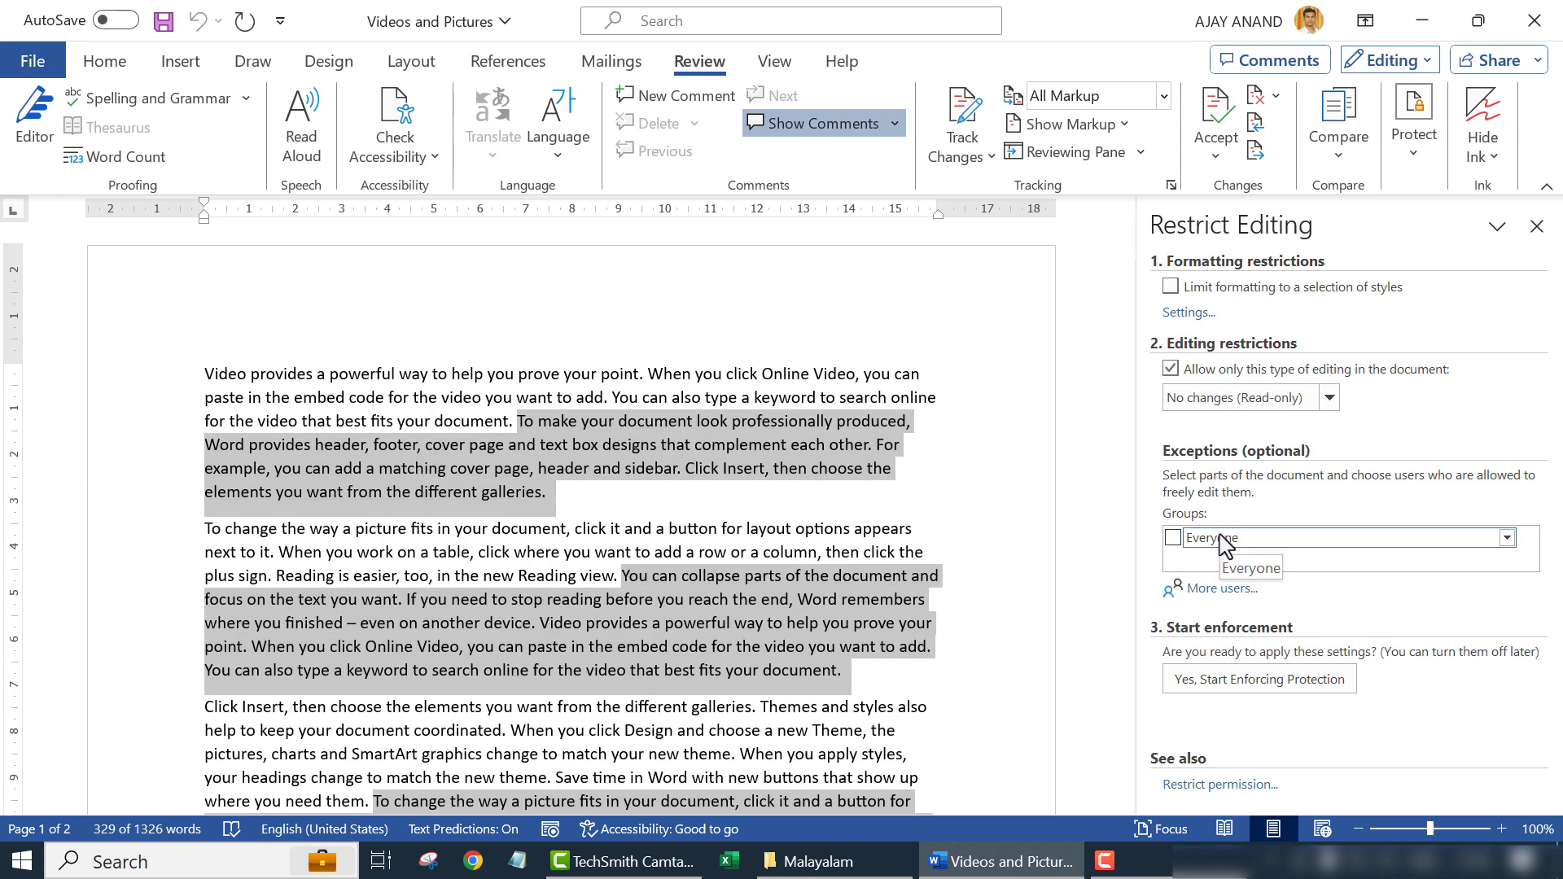
- Make the selected passages Everyone exceptions, then deselect to view the bracketed editable regions
left_click(1172, 538)
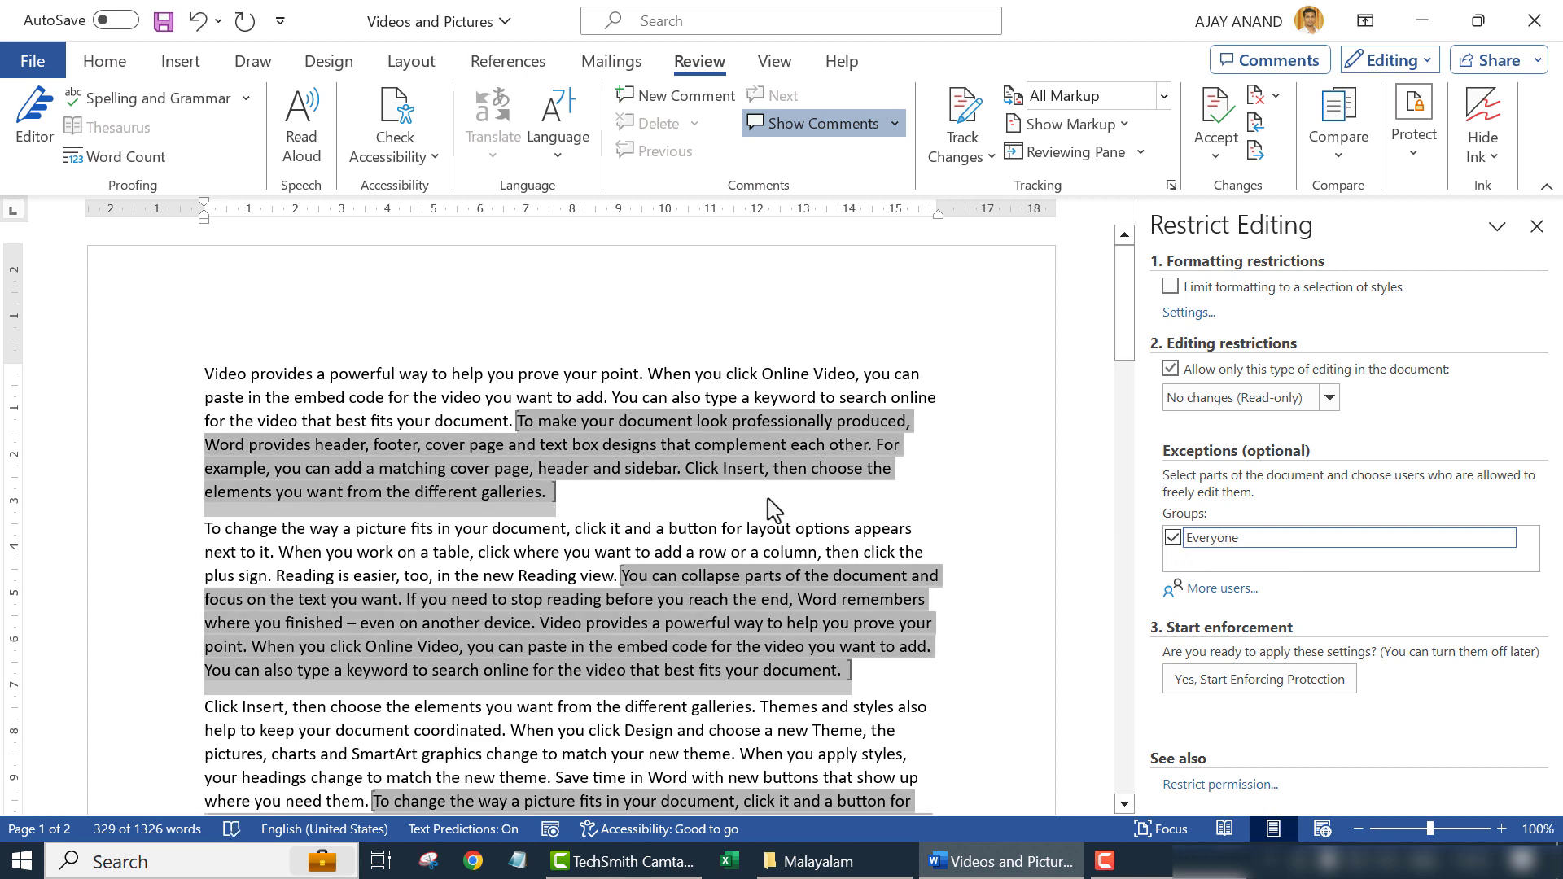
left_click(652, 492)
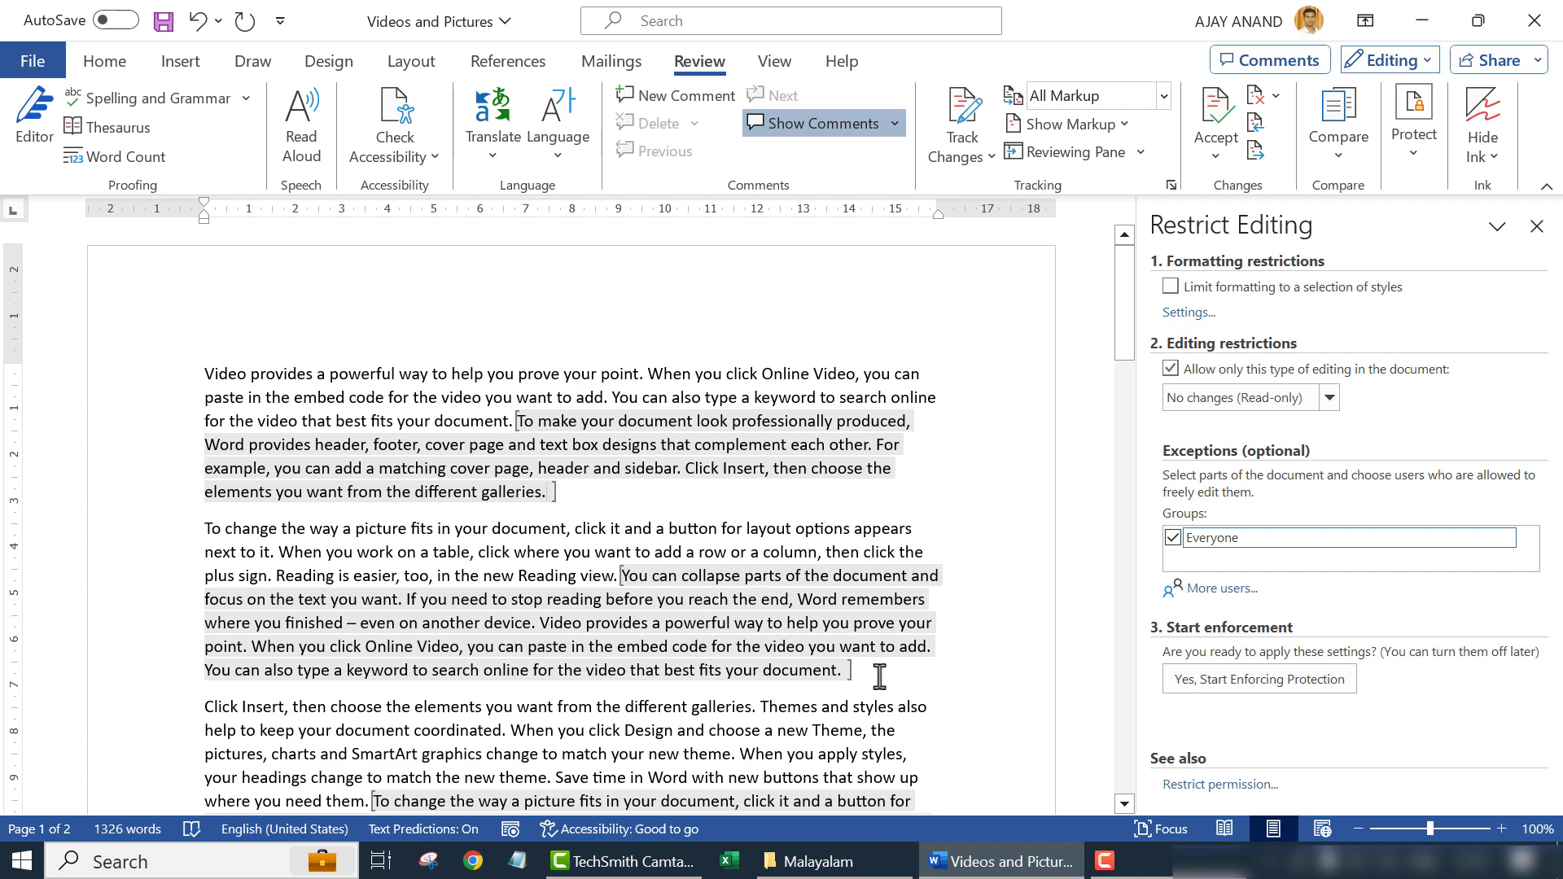
scroll(874, 676, "down", 4)
scroll(686, 535, "up", 3)
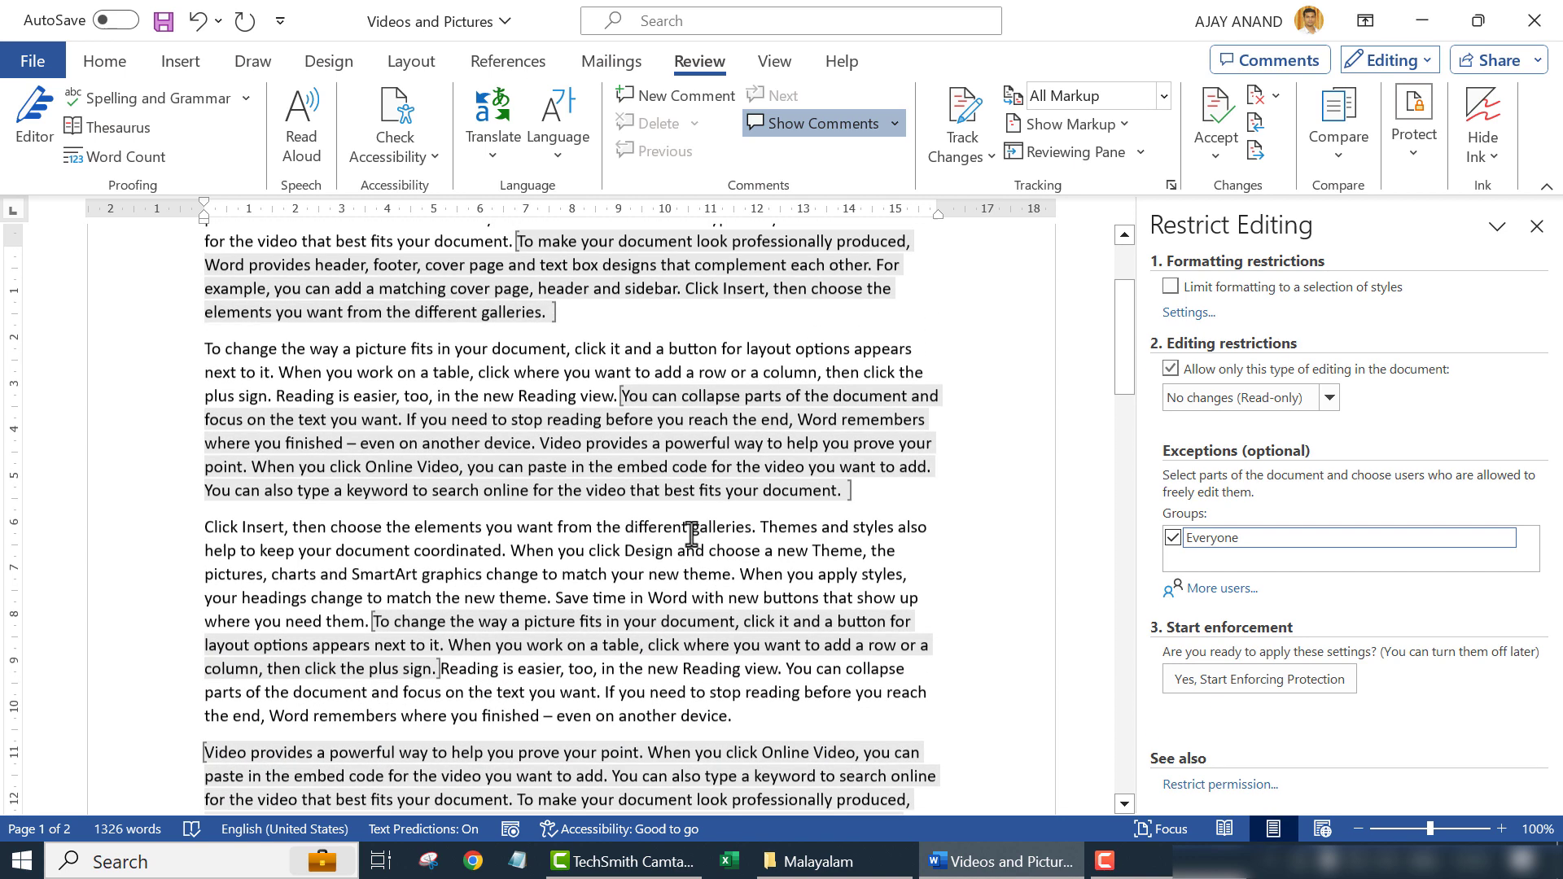
- Start enforcing protection on the document, confirming the password
left_click(1233, 690)
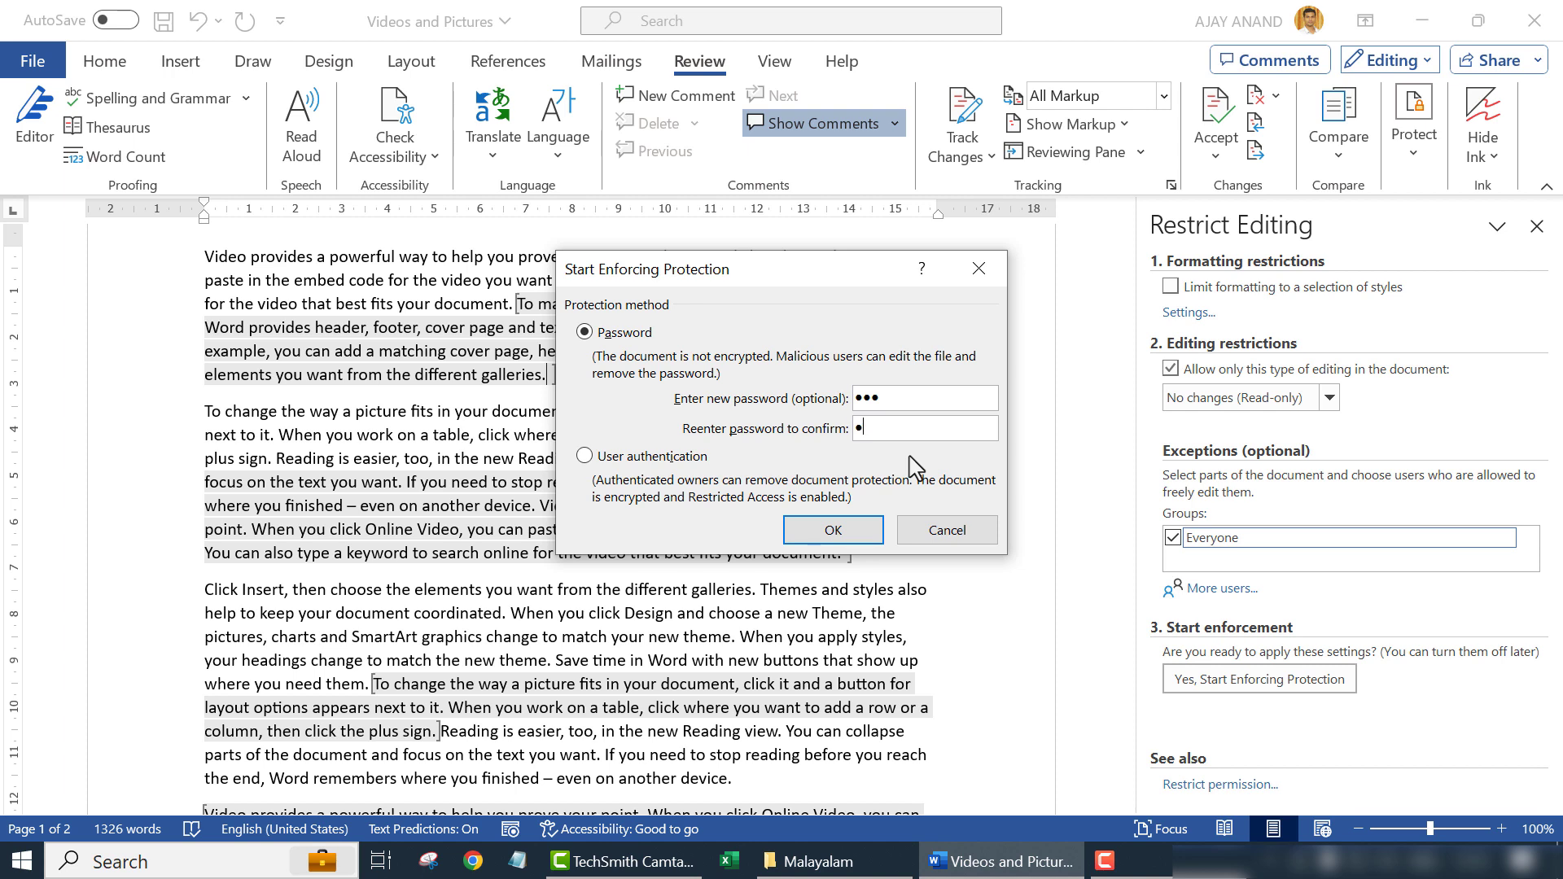
left_click(846, 530)
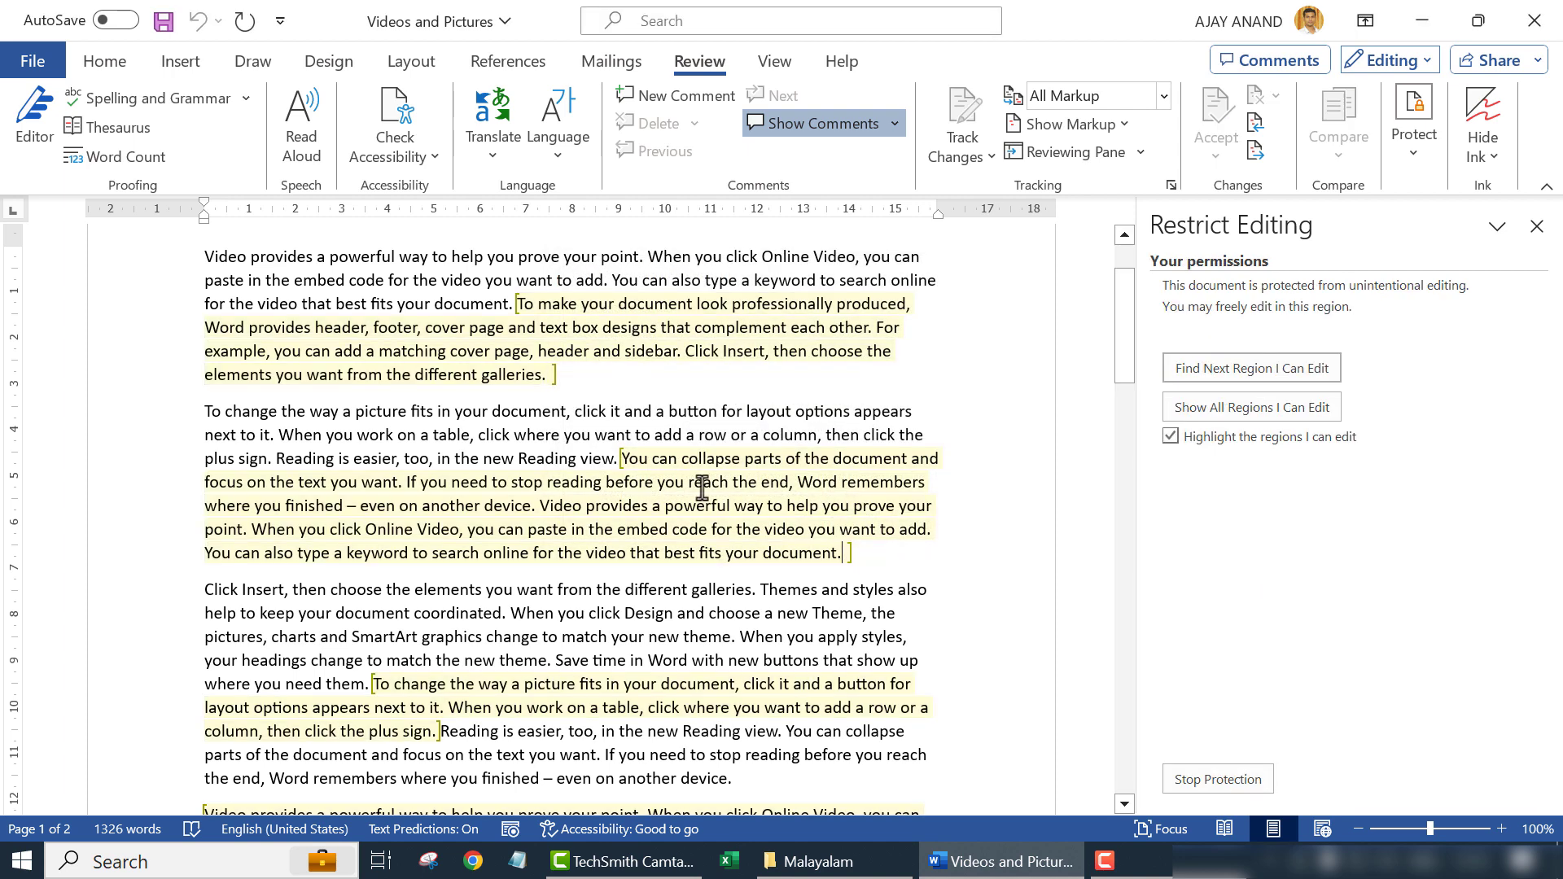
- Try deleting text in a non-highlighted paragraph to confirm it is locked
scroll(741, 510, "down", 7)
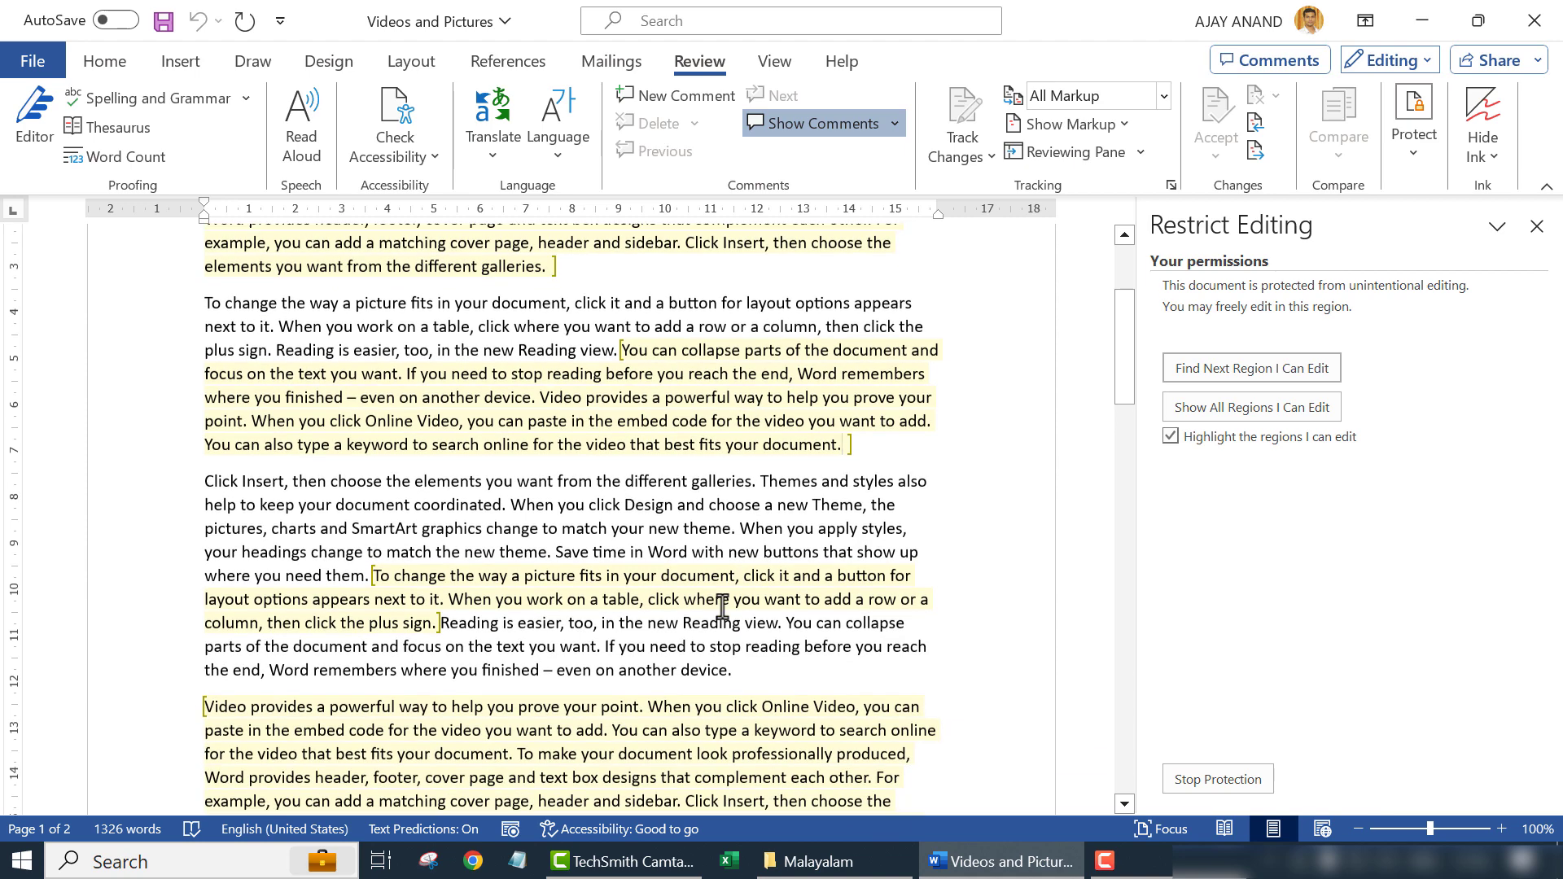
scroll(746, 643, "up", 7)
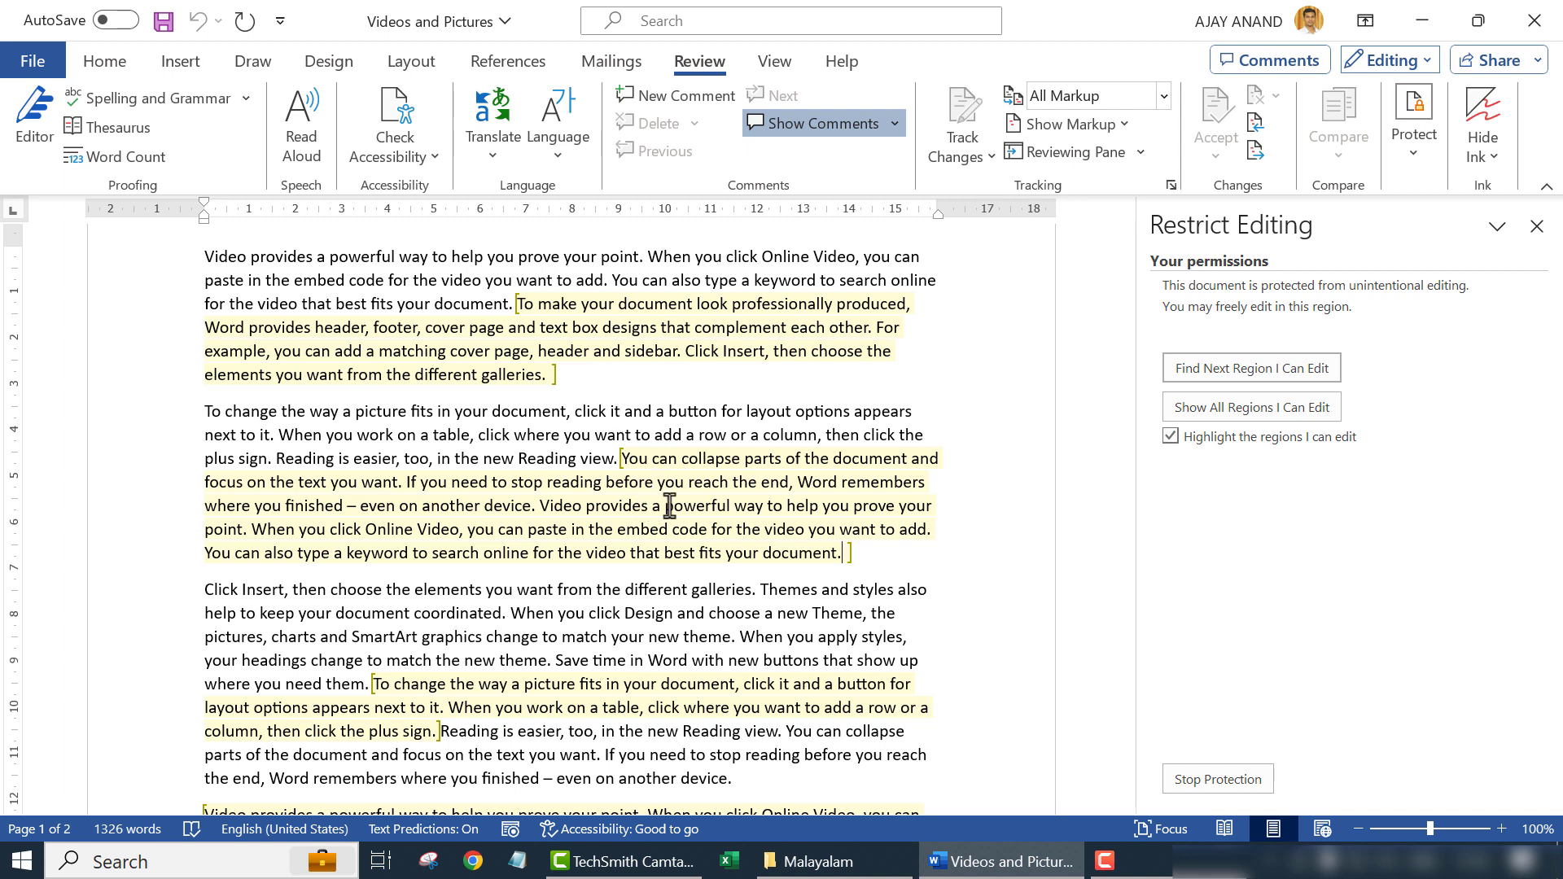
scroll(669, 506, "up", 2)
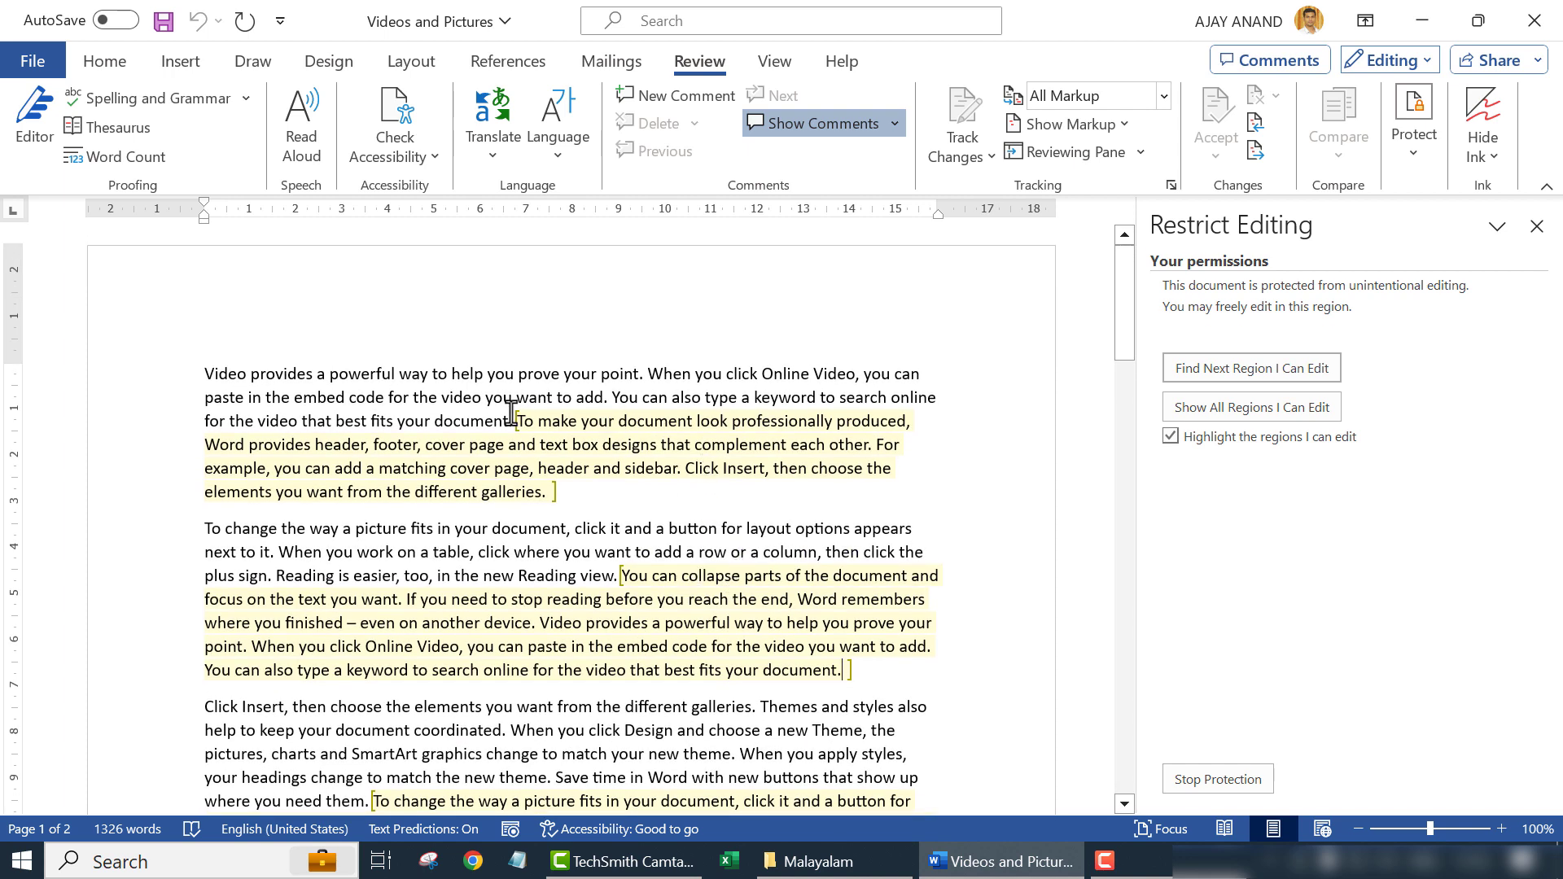
left_click(317, 376)
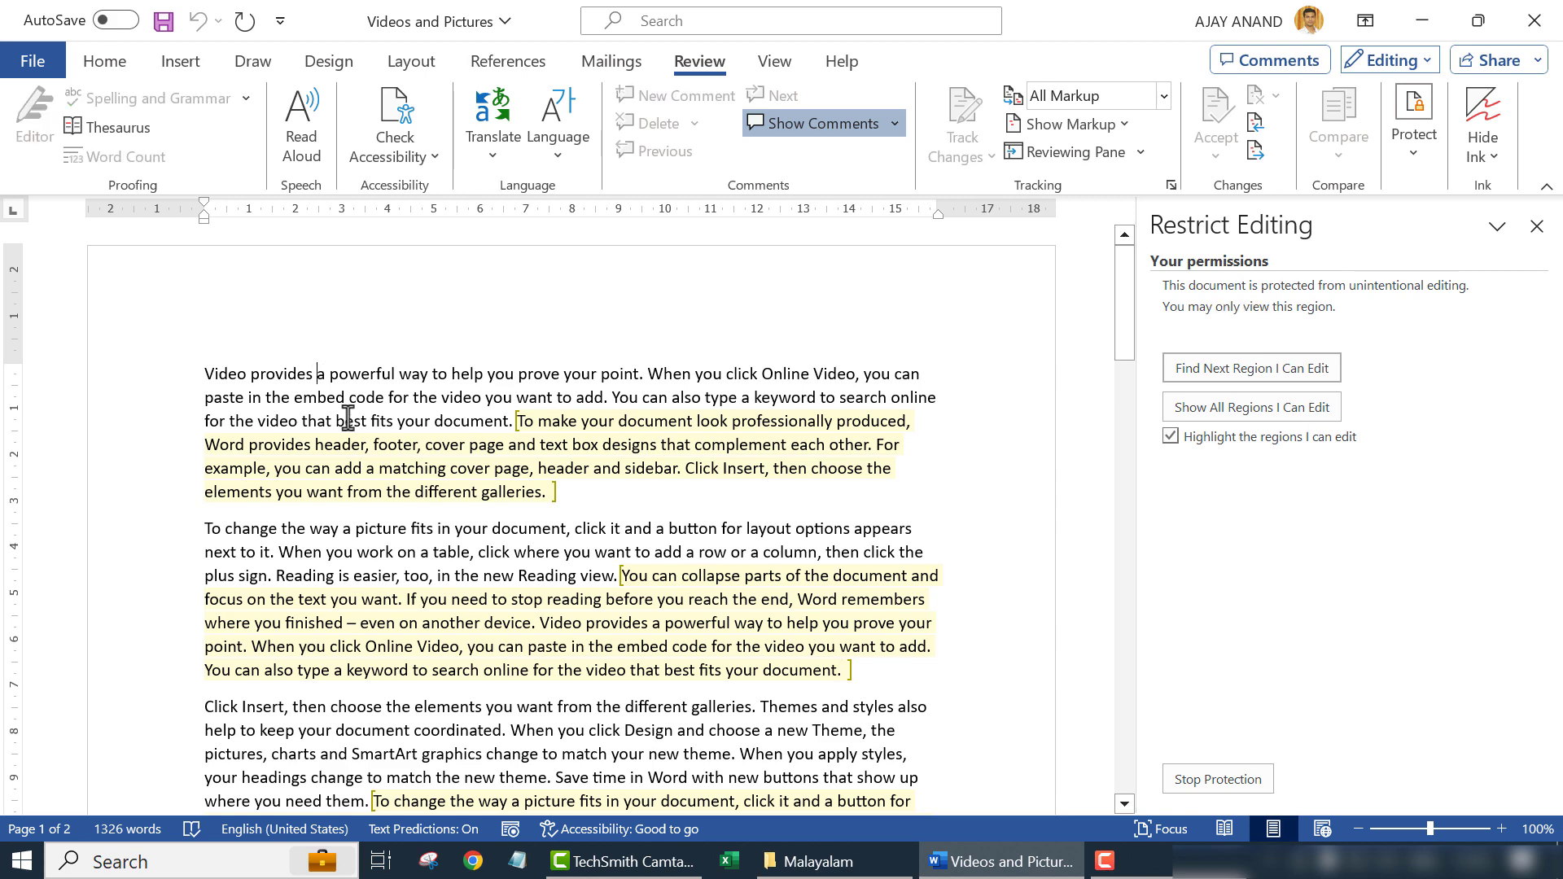
key("BackSpace")
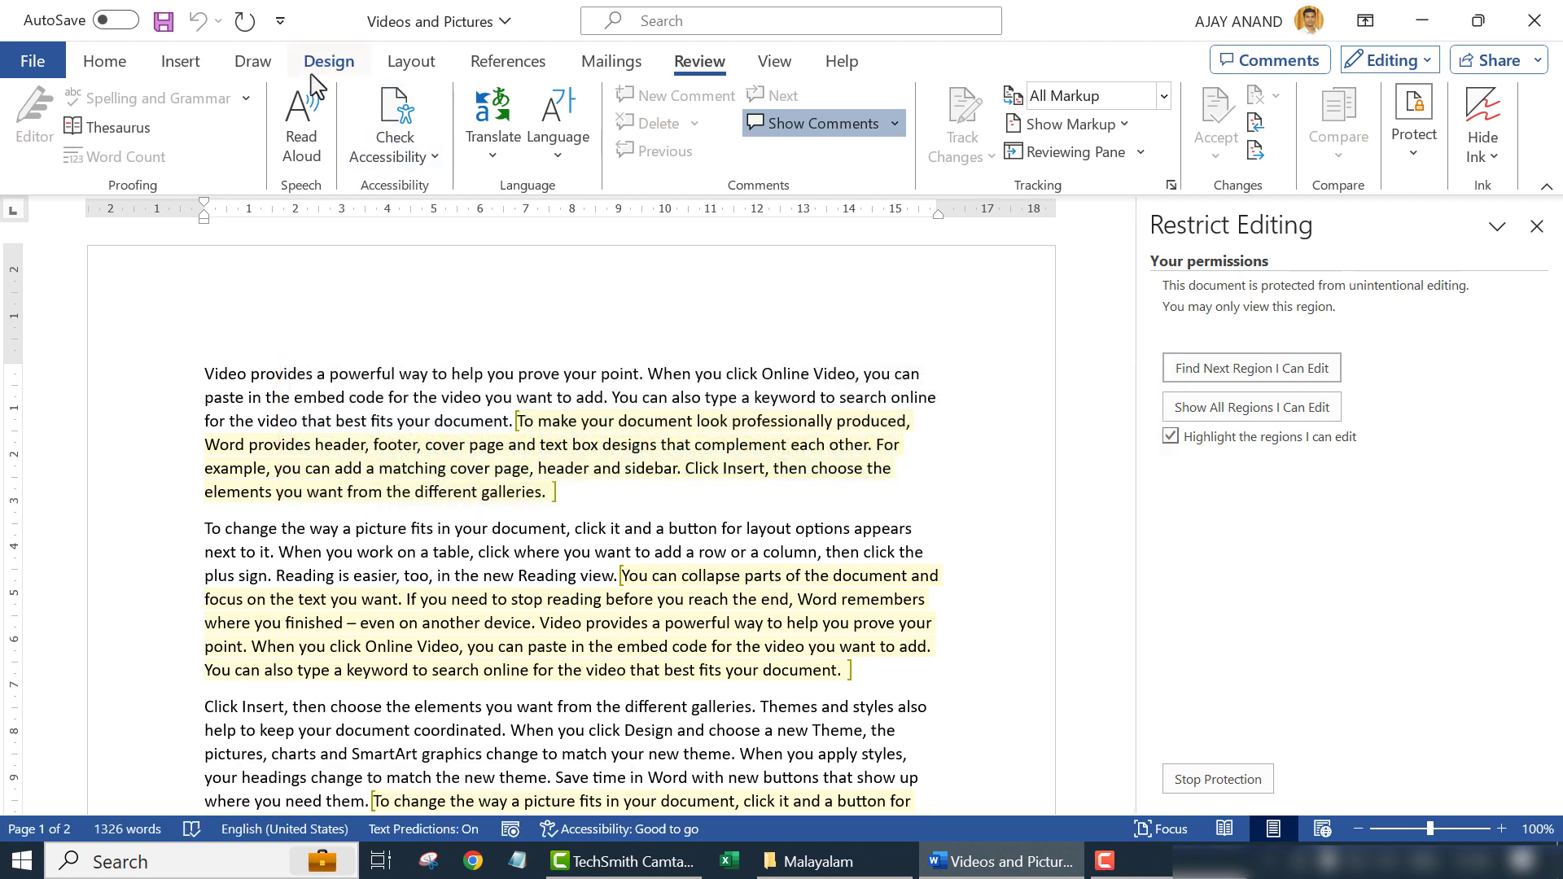
- Check that Draw, Insert and Home commands are unavailable in the locked text
left_click(255, 79)
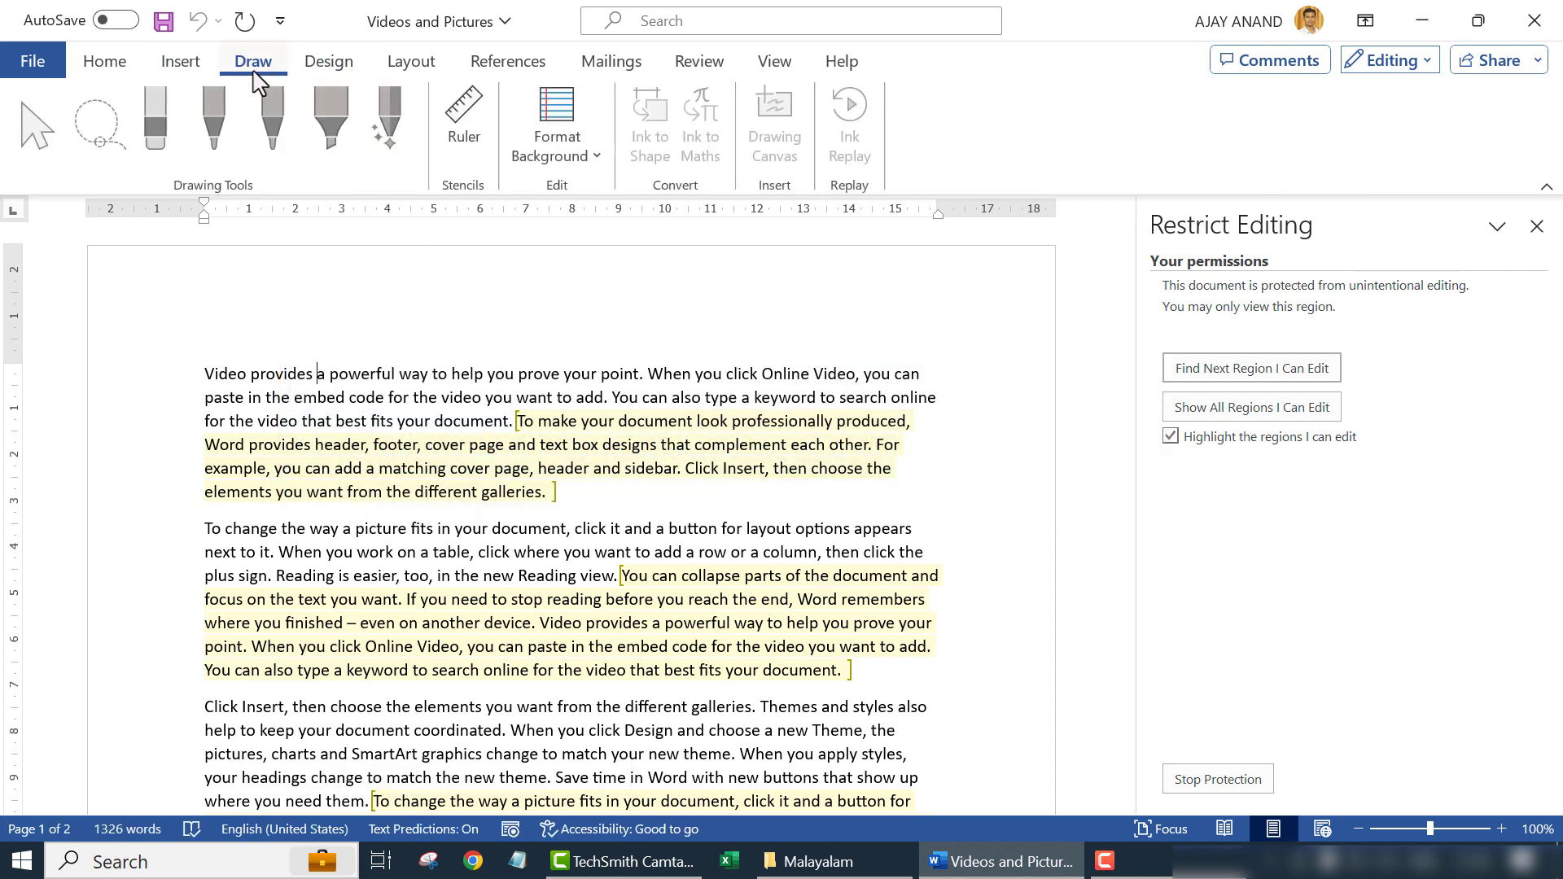
left_click(182, 67)
left_click(118, 71)
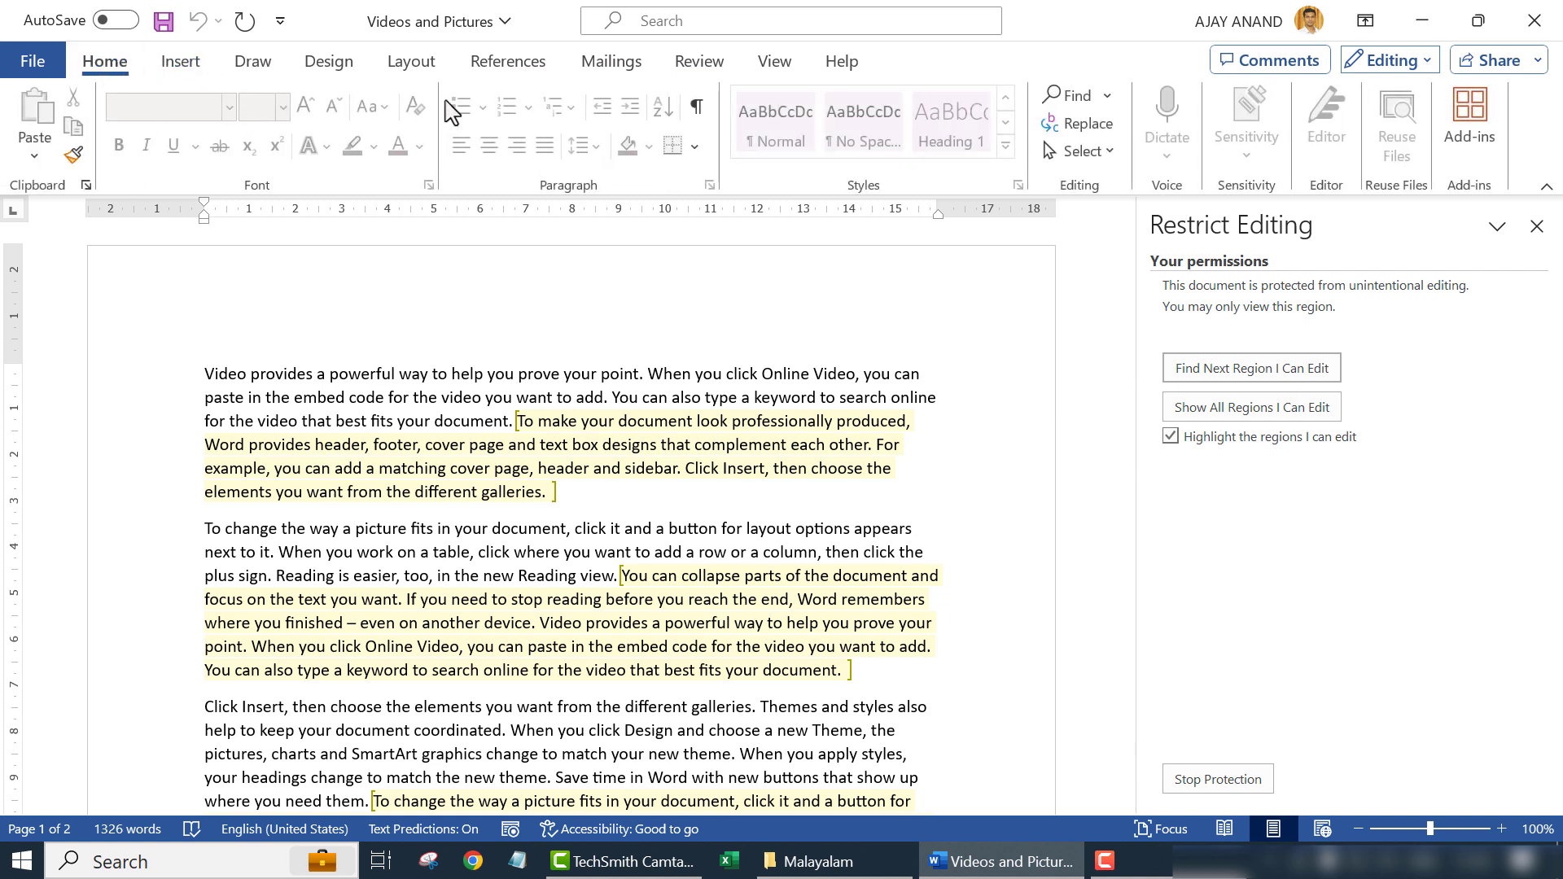
left_click(529, 534)
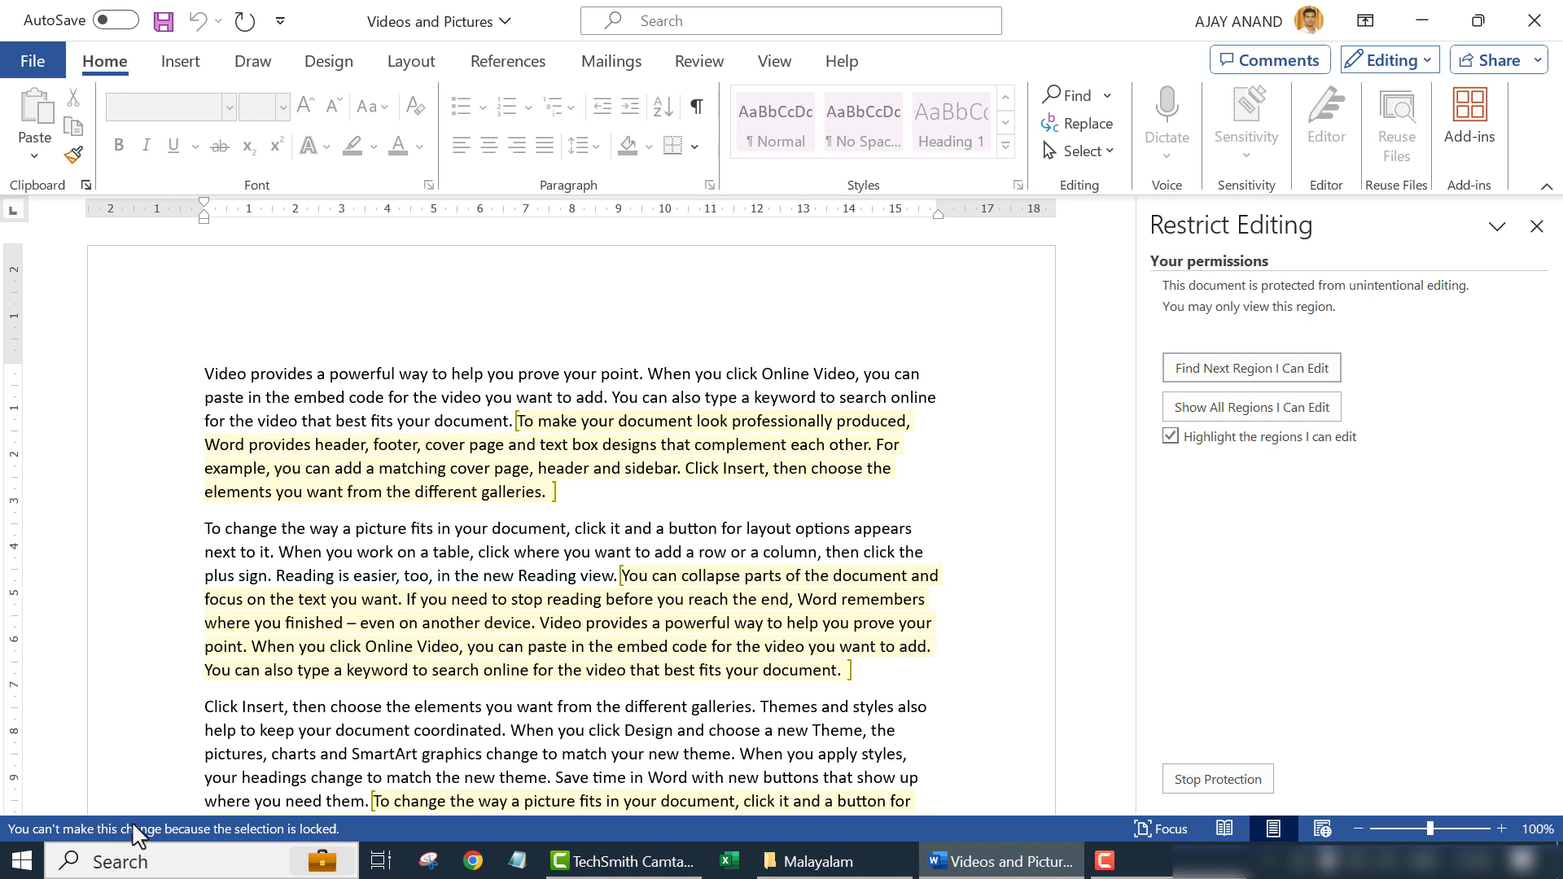
- Place the cursor in a highlighted passage and check which Insert, Draw and Home tools work there
left_click(598, 444)
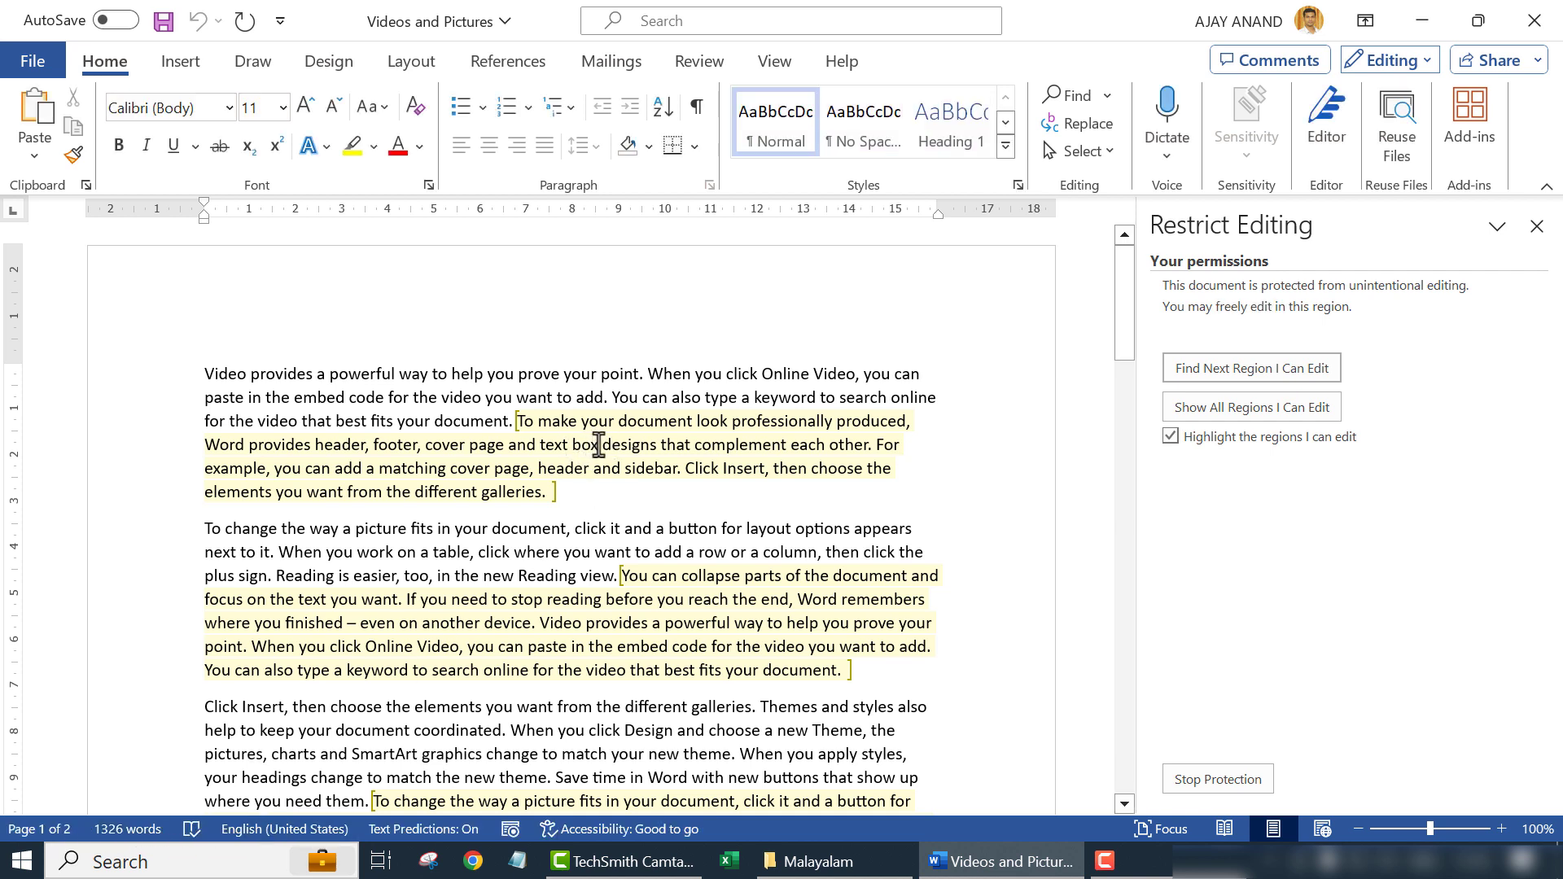
left_click(186, 62)
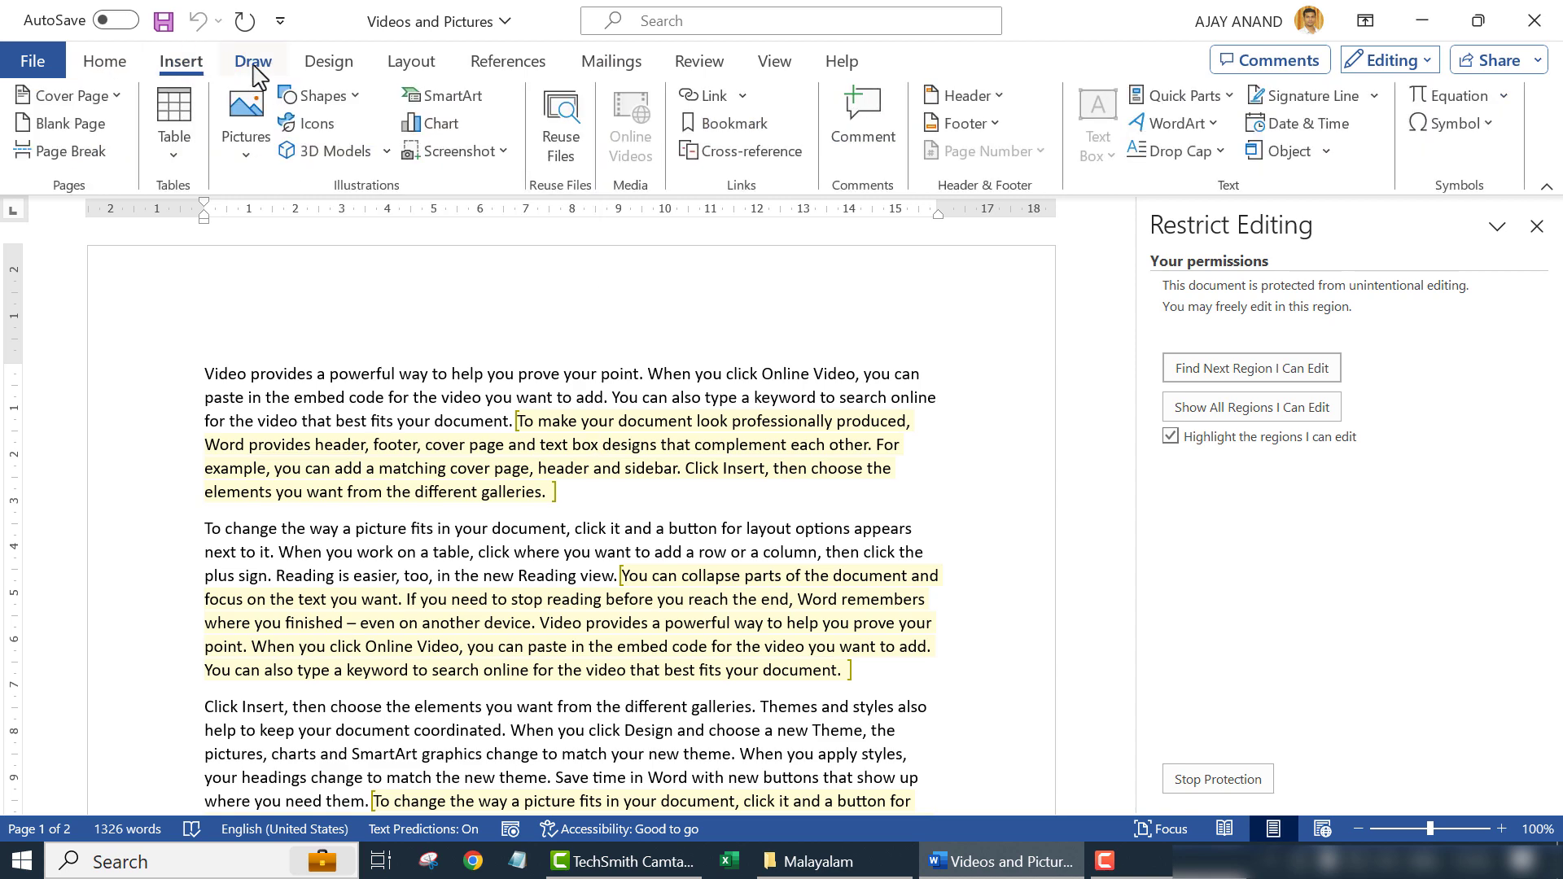
left_click(253, 61)
left_click(106, 61)
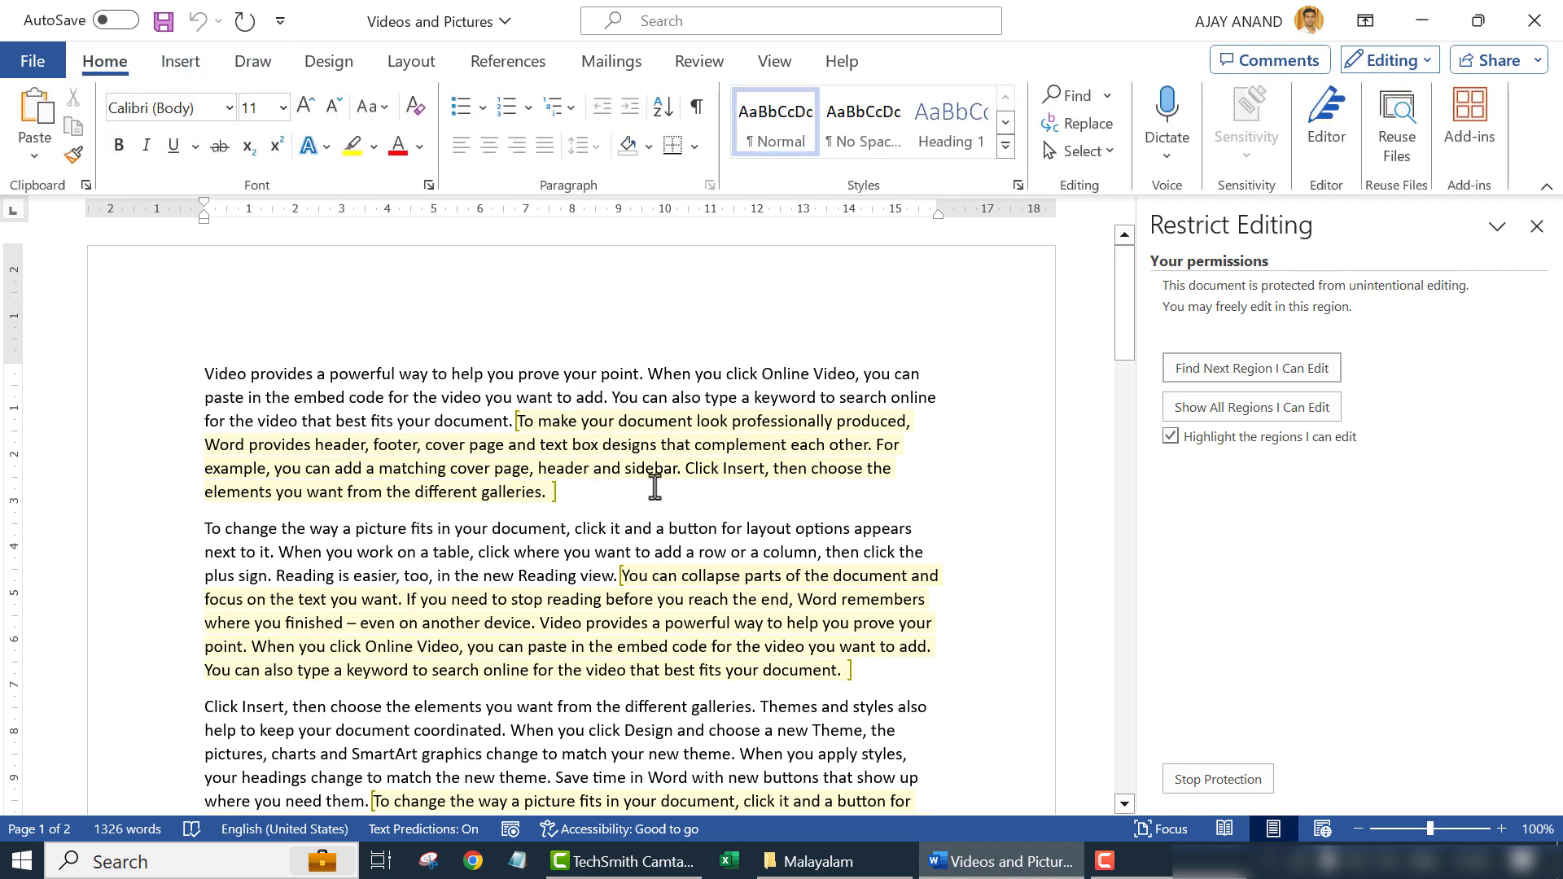
- Add the word 'Test!' after 'text box' and make it bold
type("Test!")
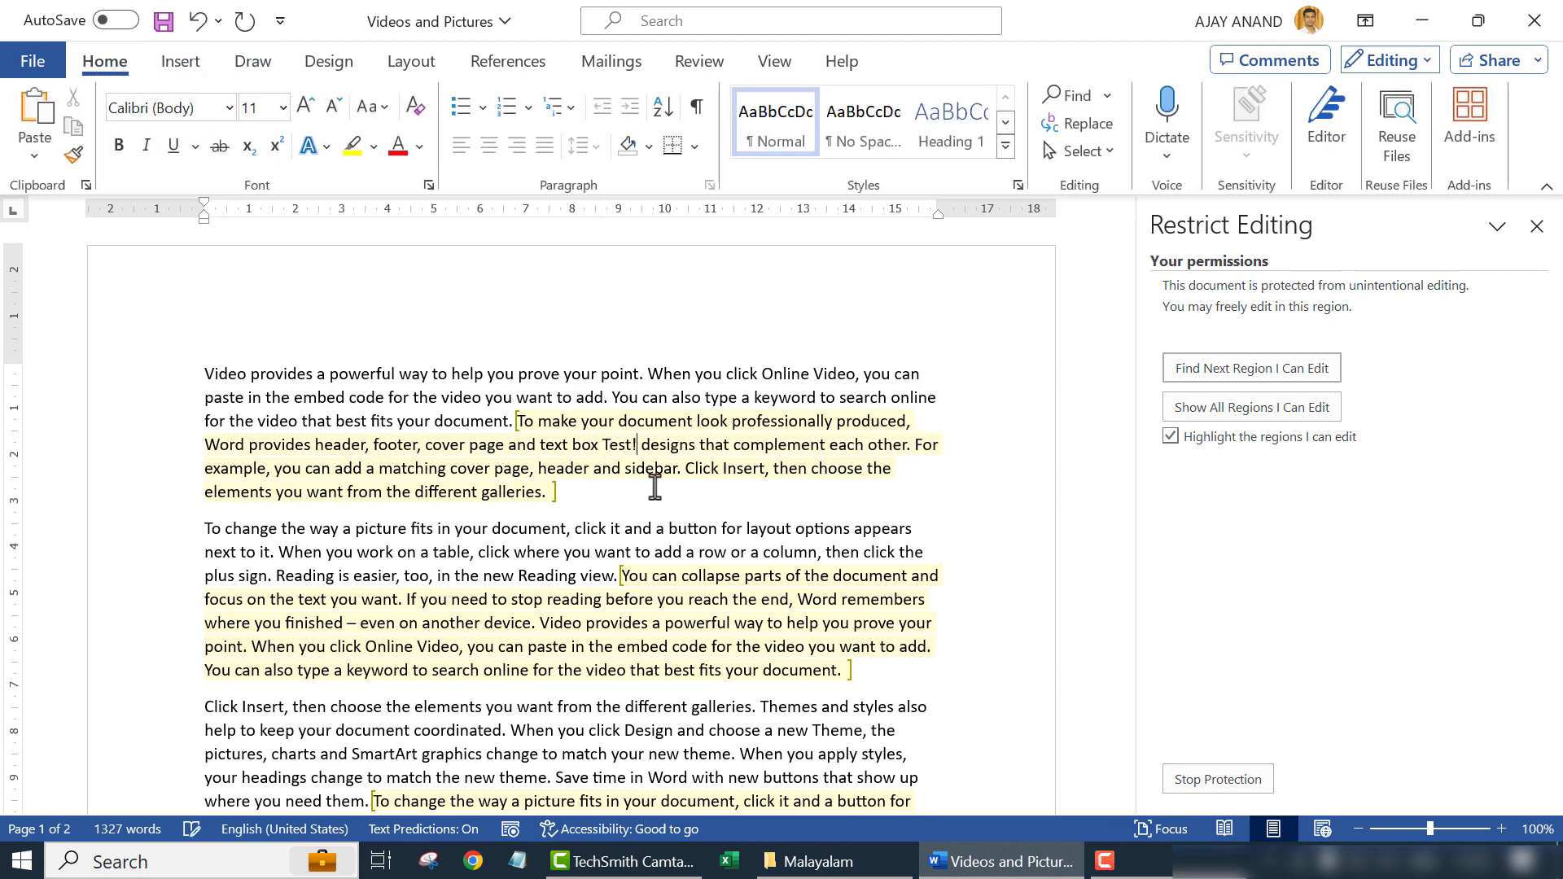
left_click_drag(638, 444, 603, 444)
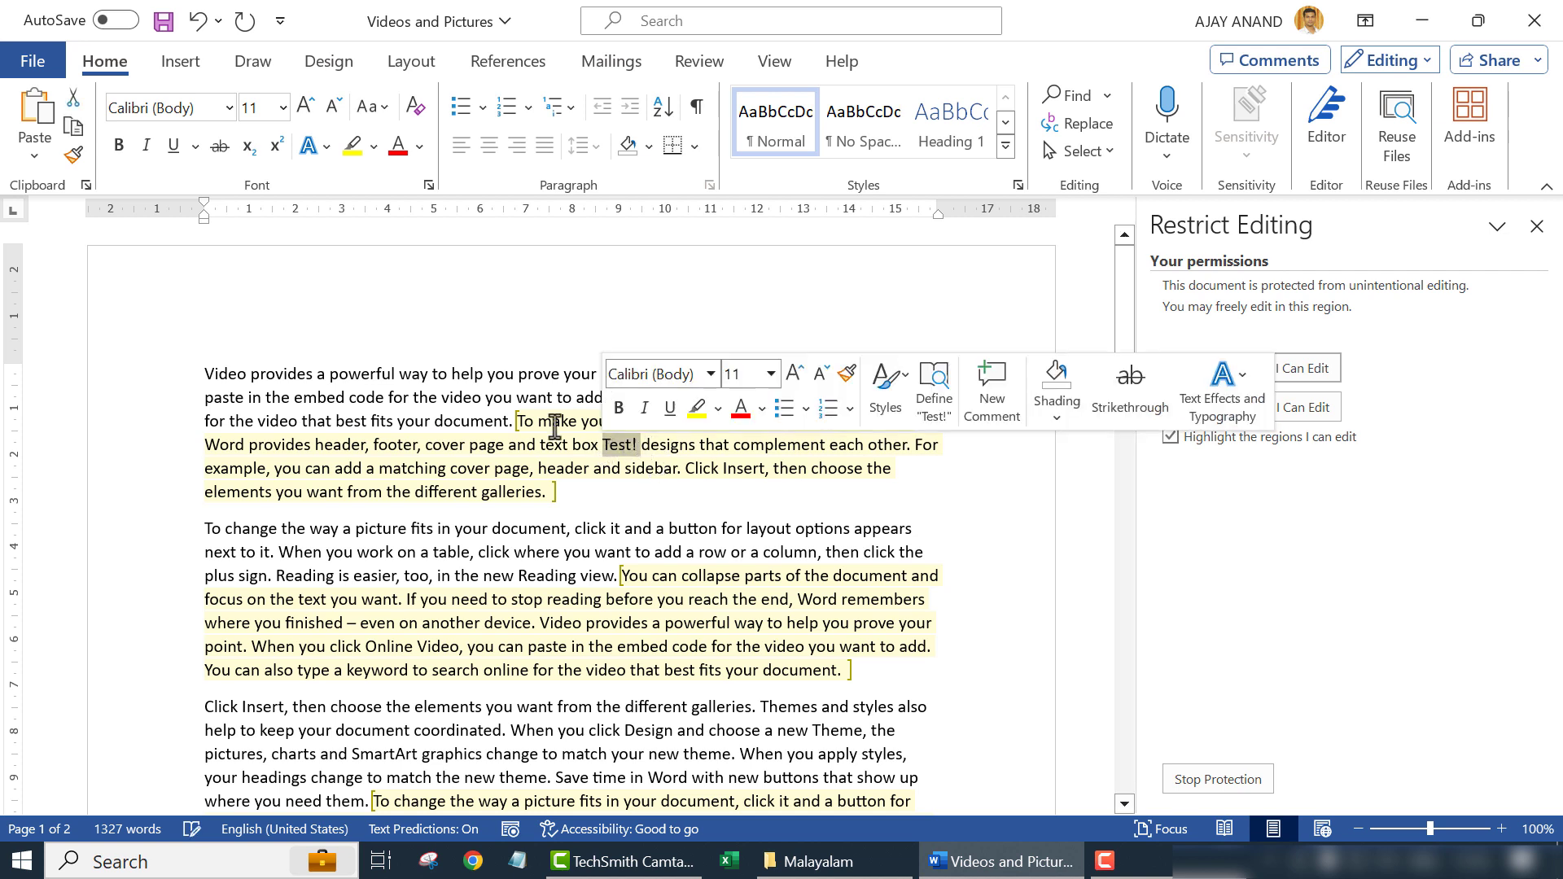
key("ctrl+b")
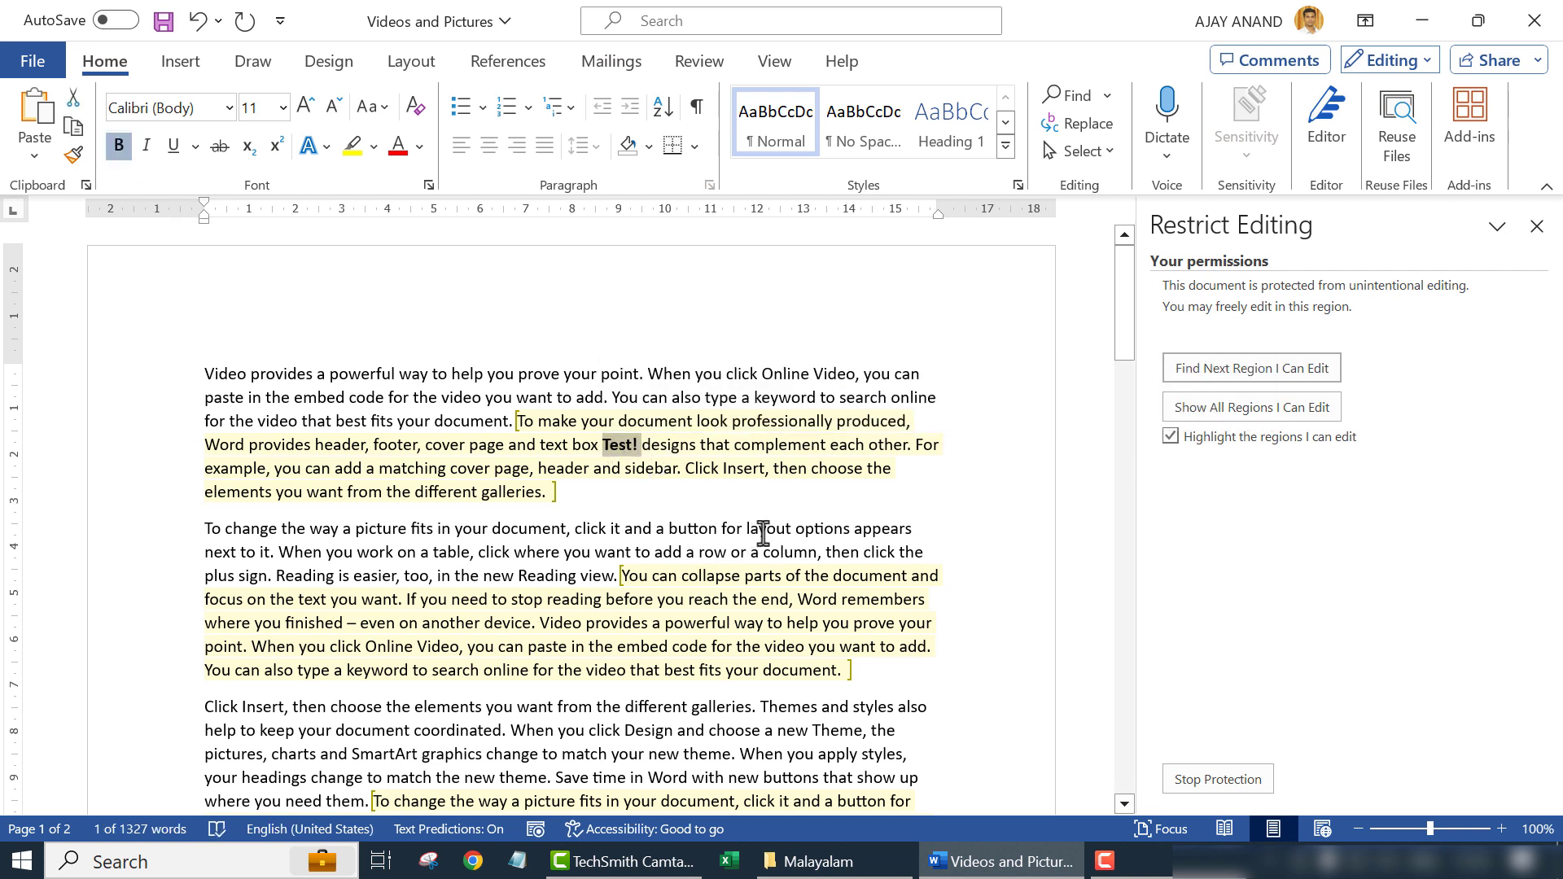
- Move into read-only text and toggle highlighting of the editable exception regions
left_click(765, 533)
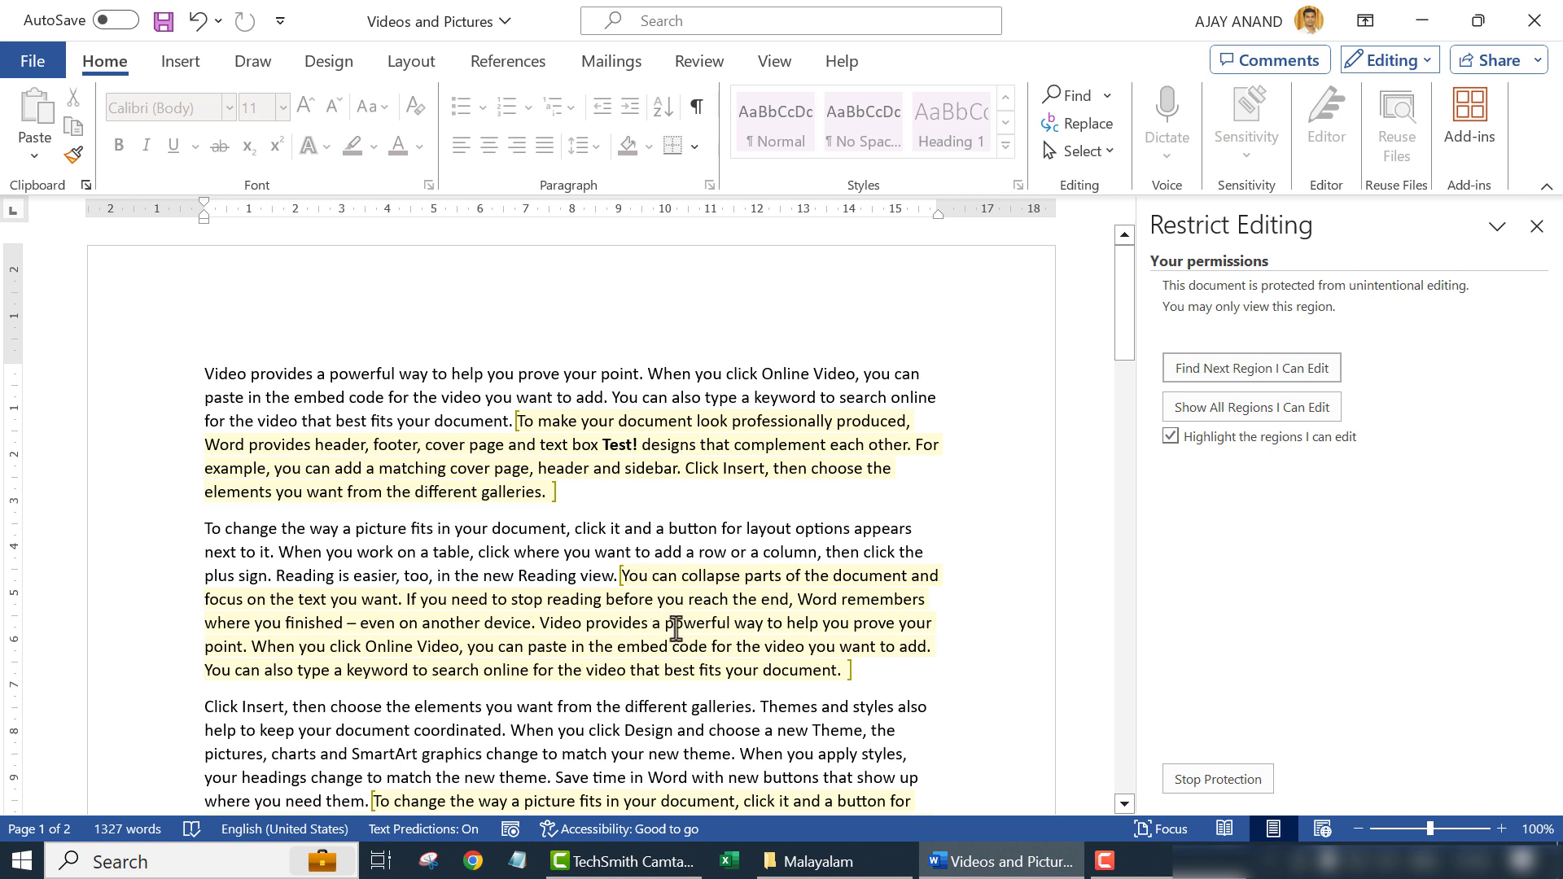
left_click(1171, 438)
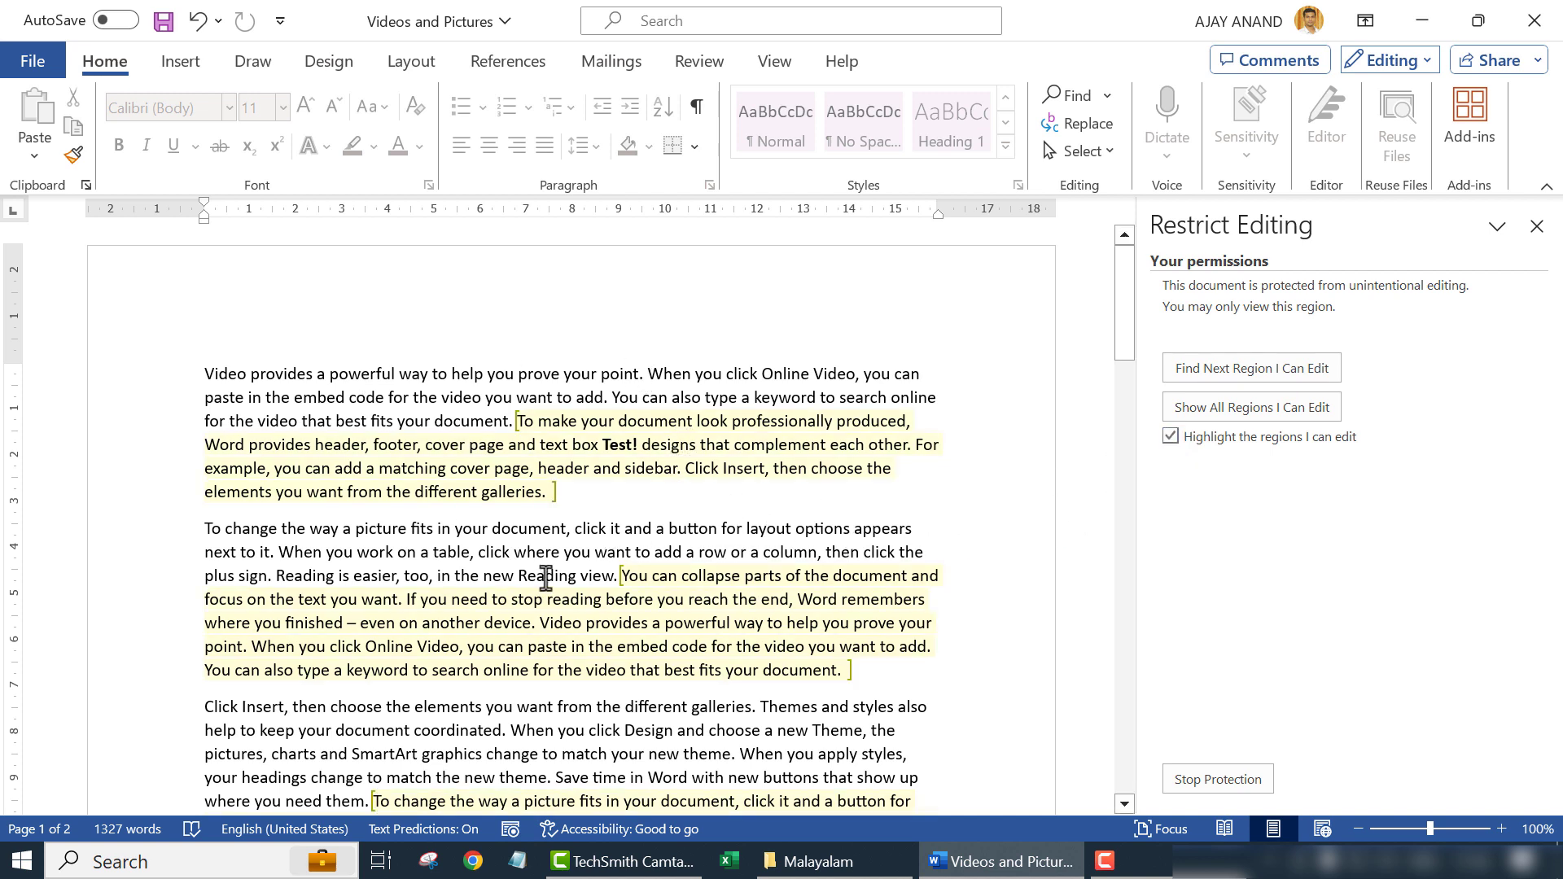
scroll(671, 511, "down", 3)
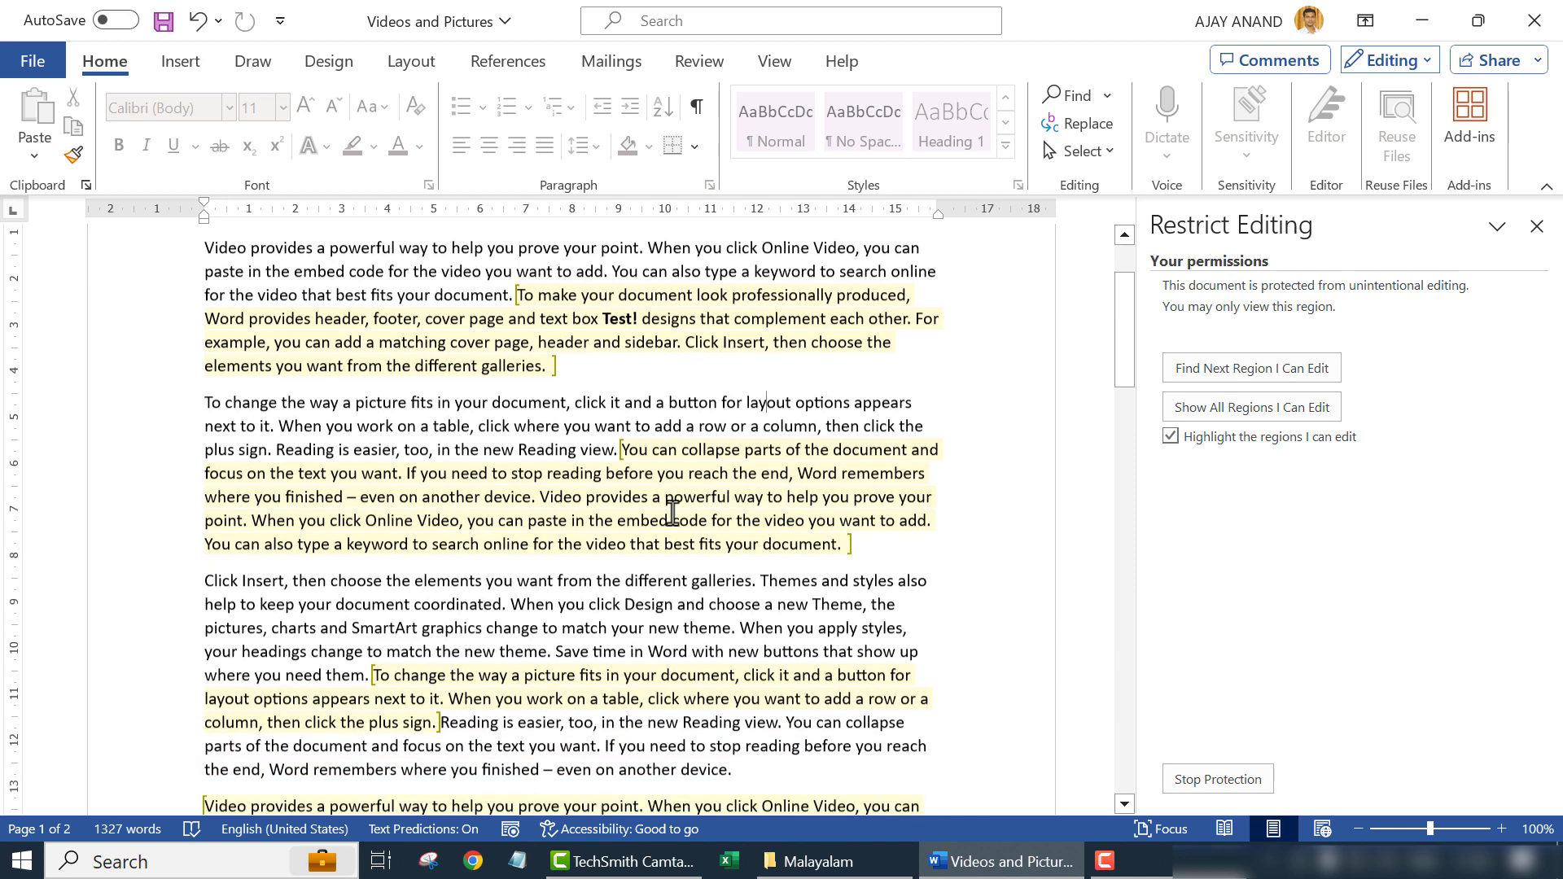
scroll(672, 511, "down", 6)
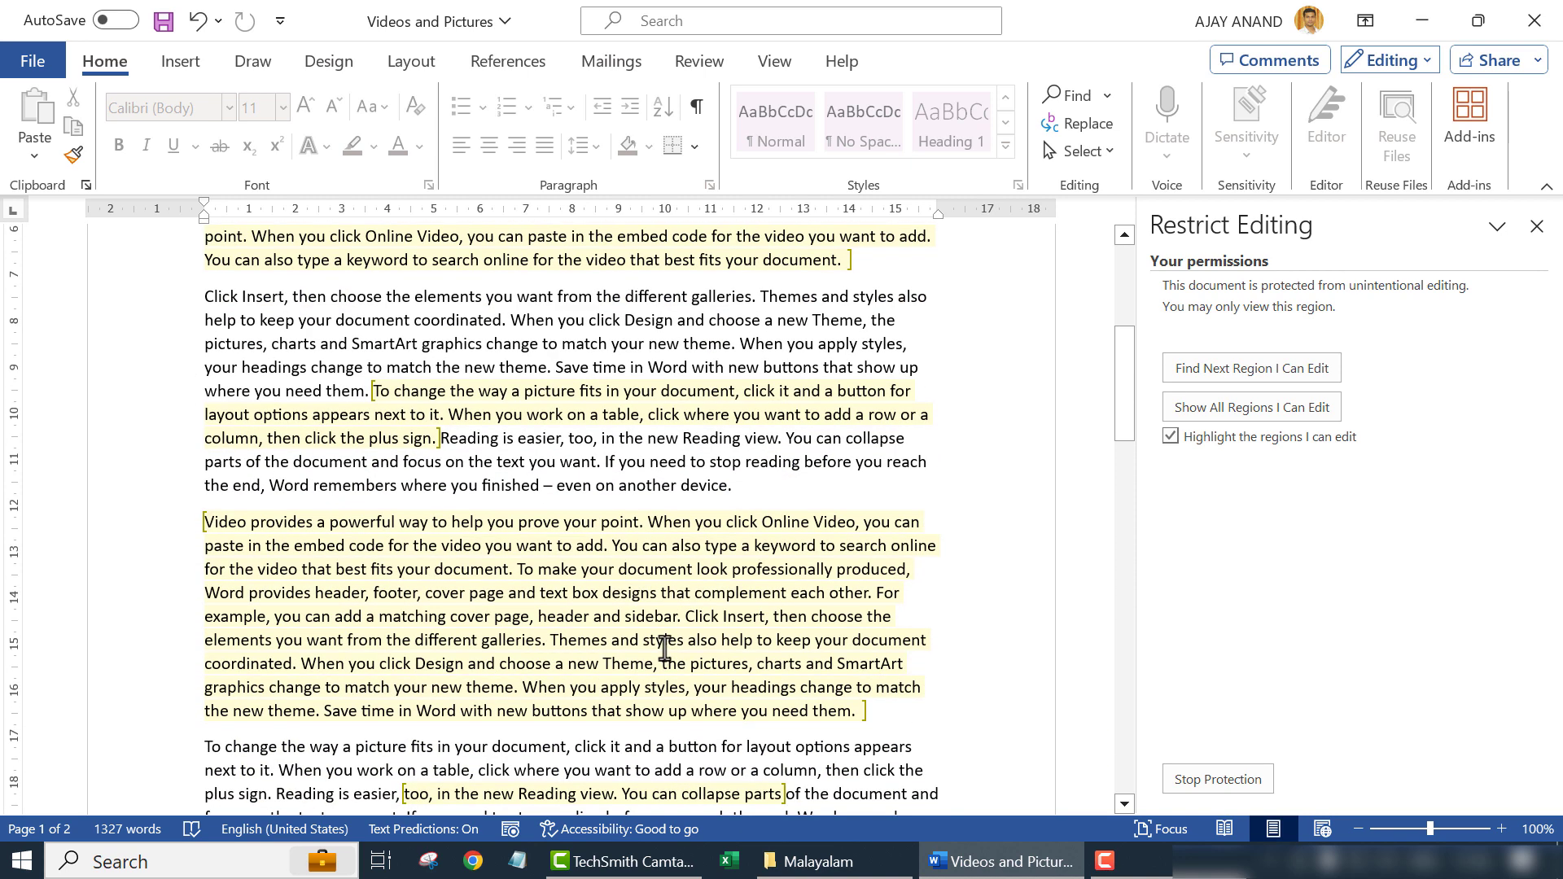
scroll(664, 648, "up", 10)
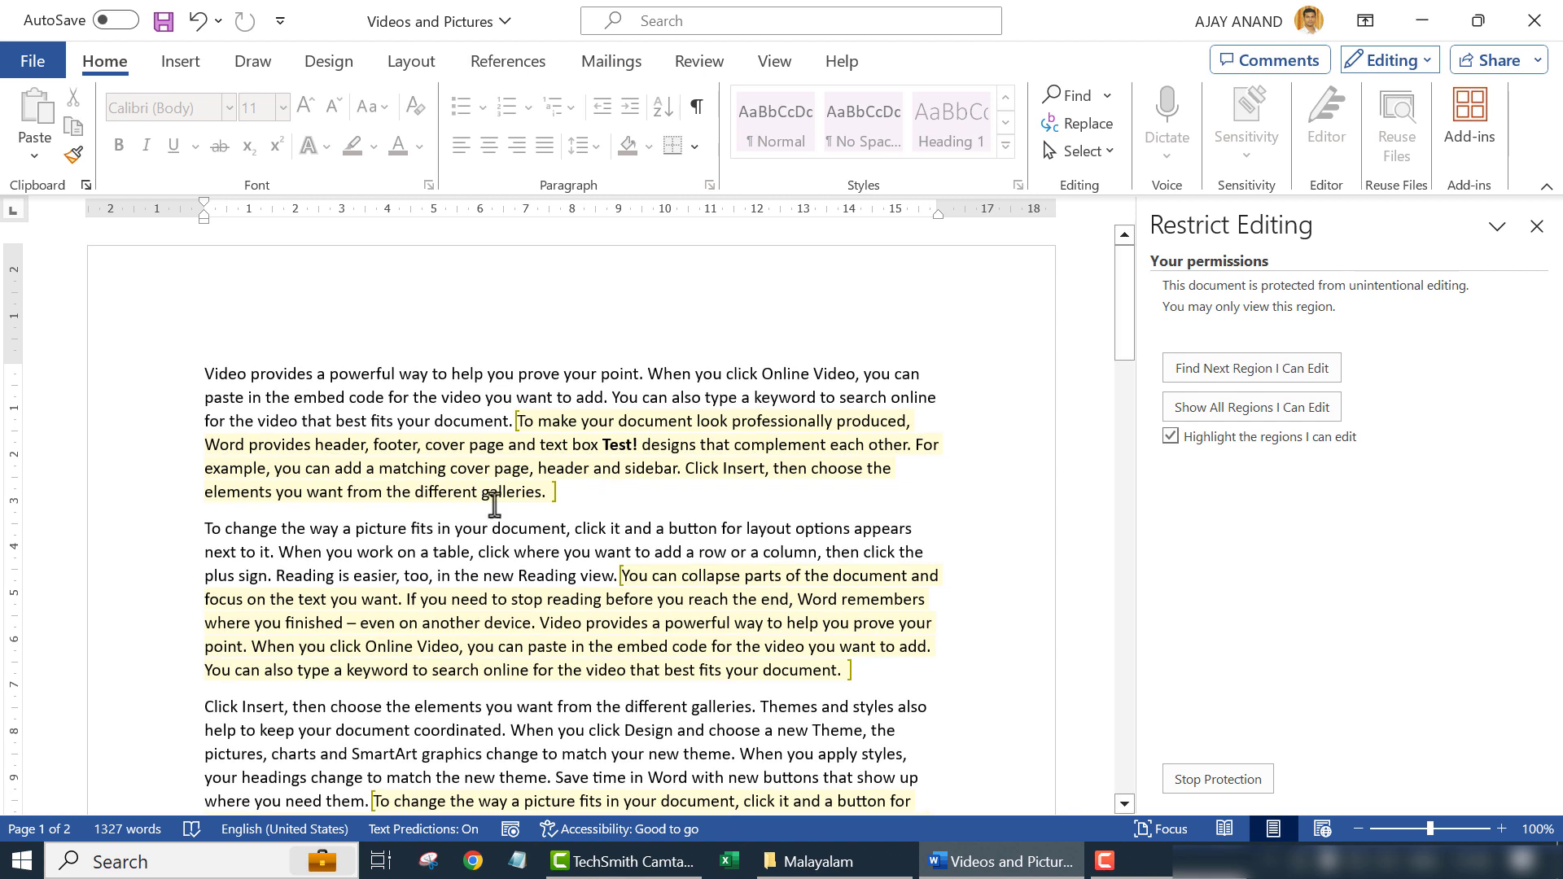
- Stop protection, dismissing the incorrect-password warning and retrying with the correct password
left_click(1183, 784)
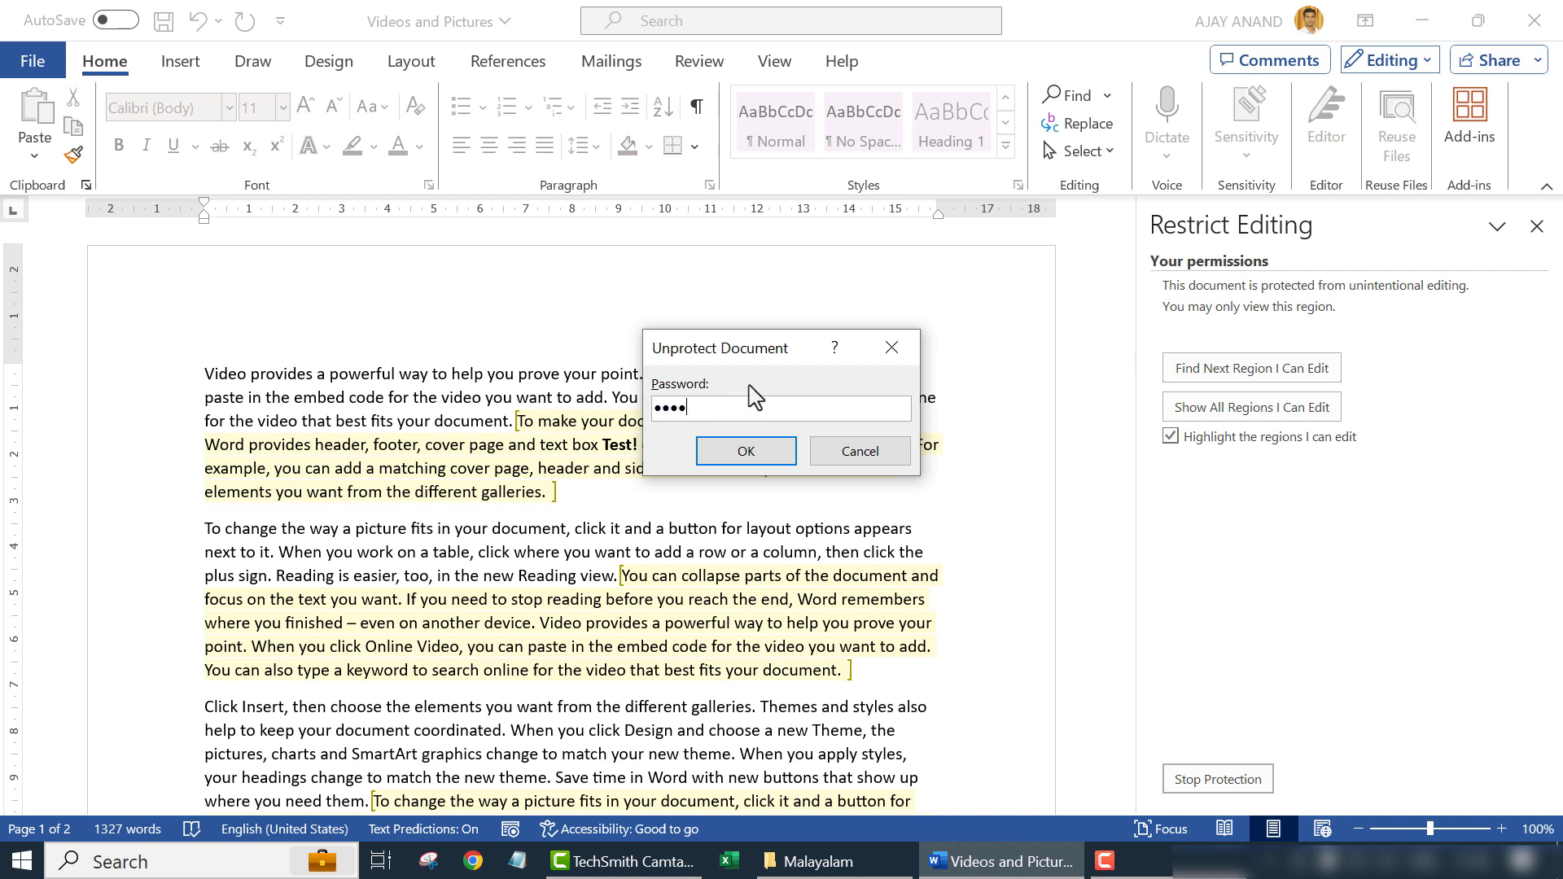
left_click(781, 457)
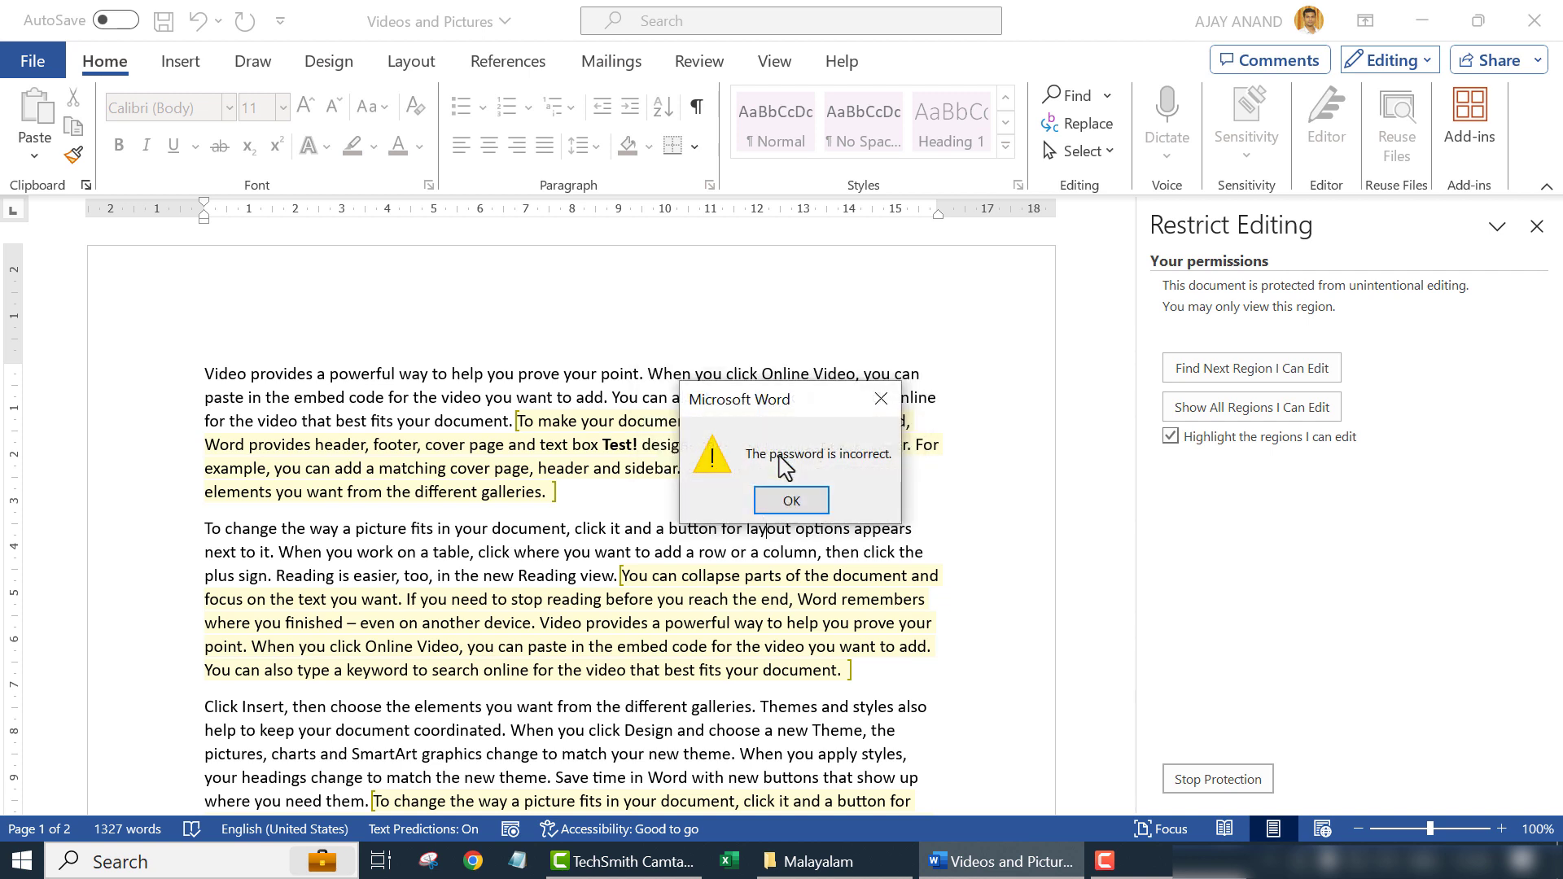
left_click(794, 499)
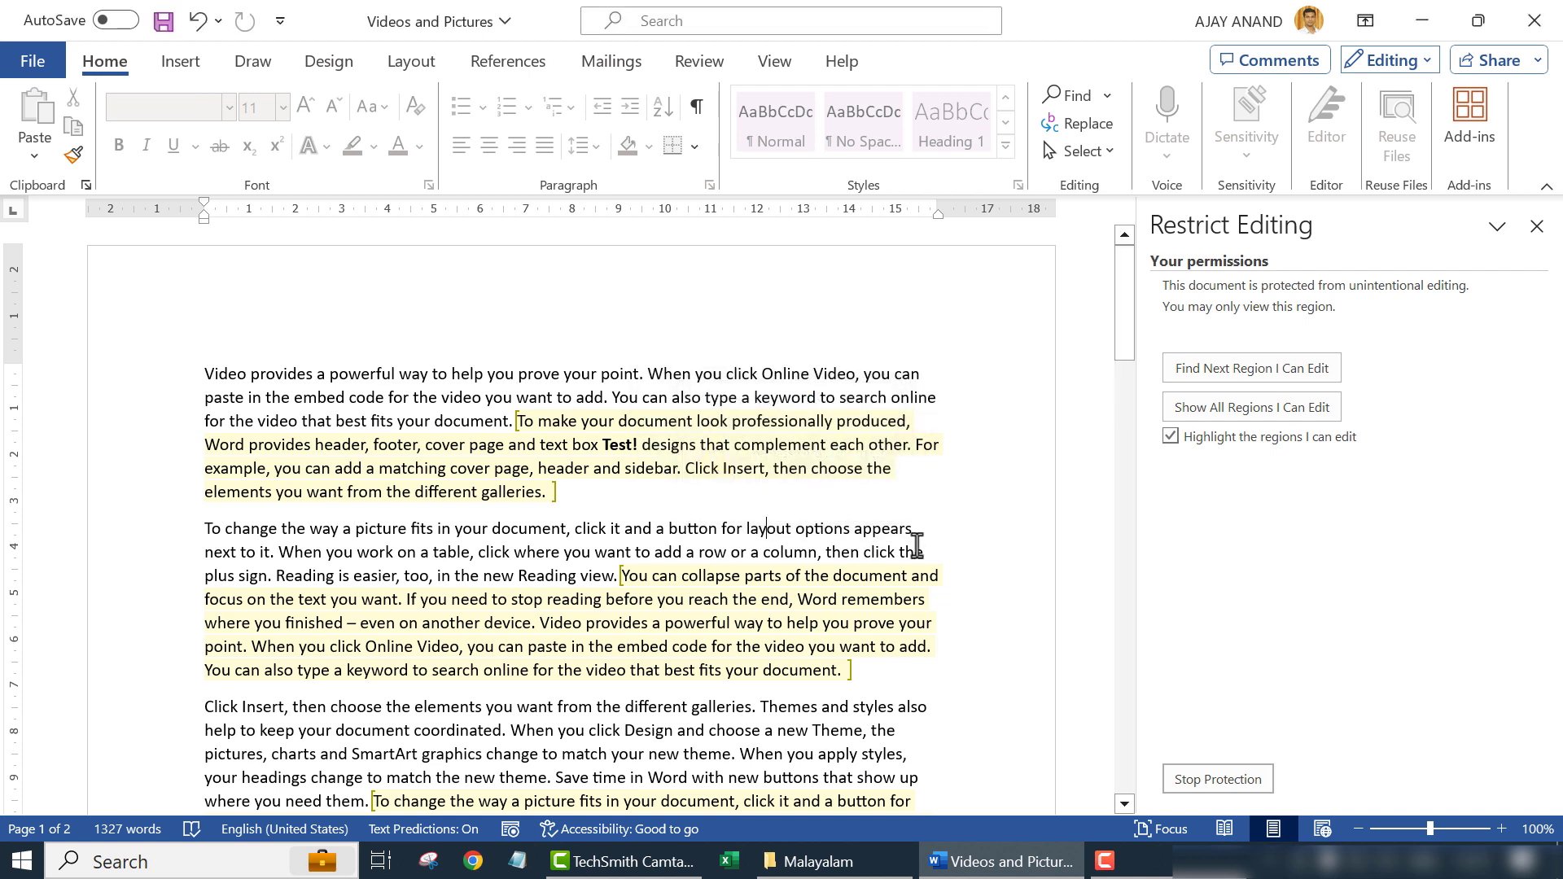
left_click(1179, 783)
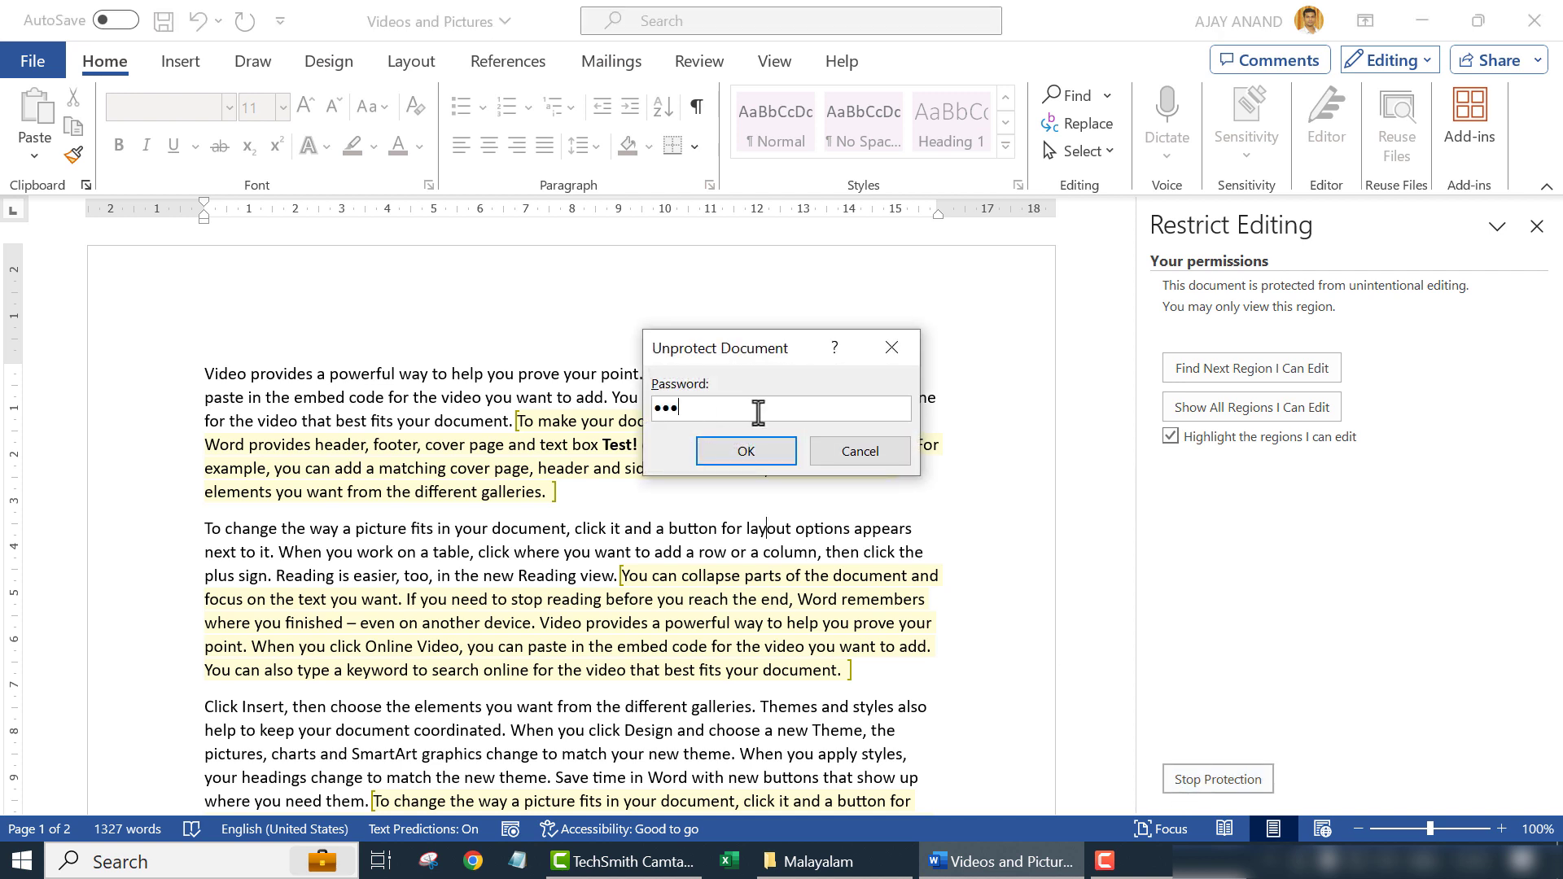
left_click(763, 450)
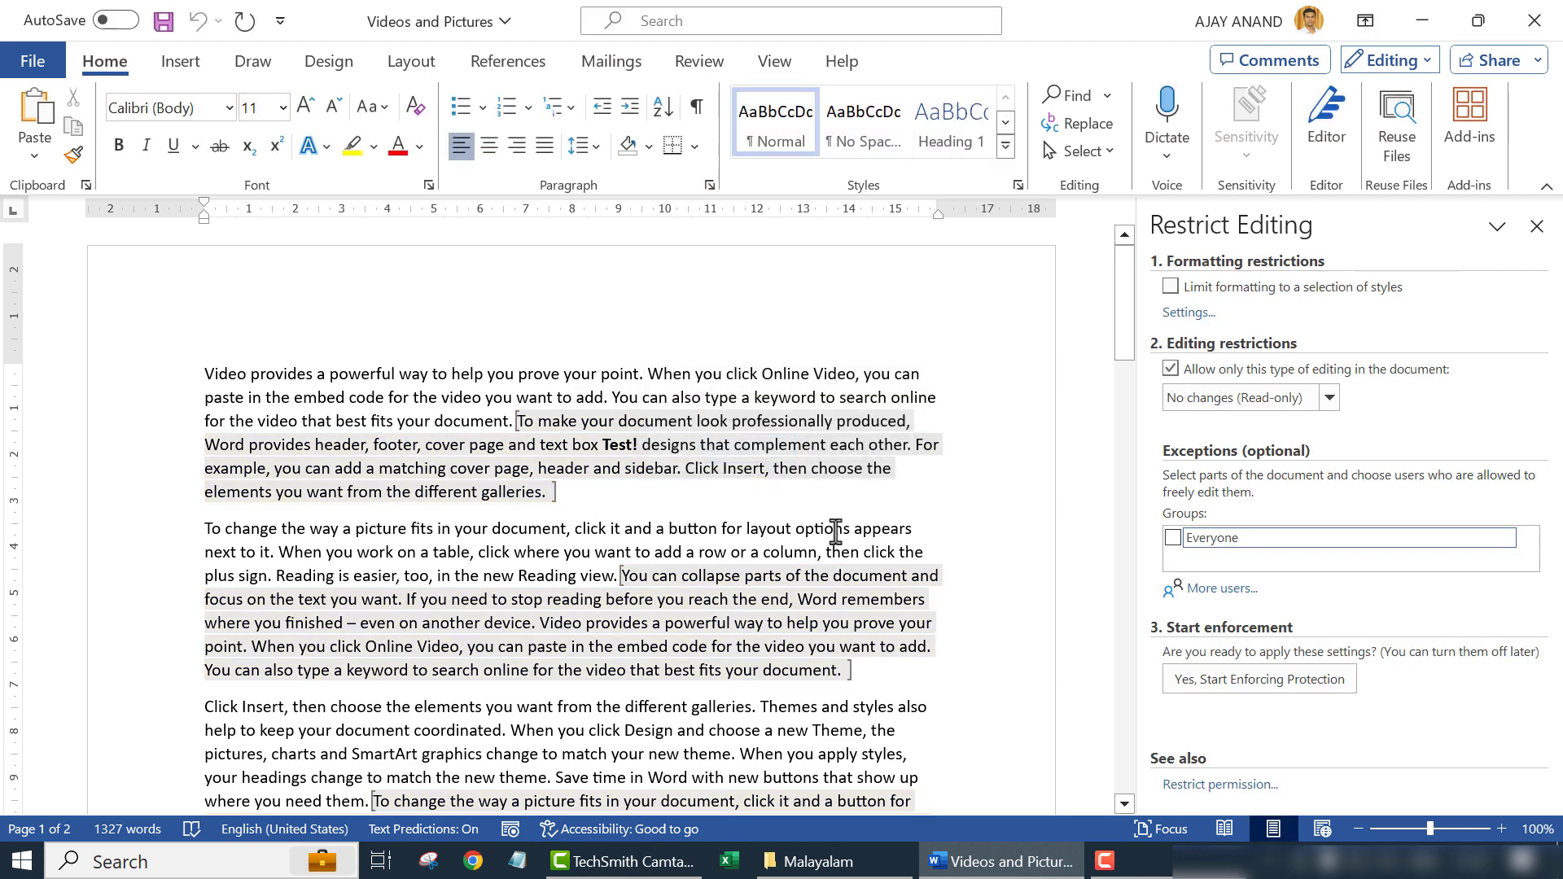
- Clear the read-only restriction and its Everyone exceptions, then close the Restrict Editing pane
left_click(1172, 371)
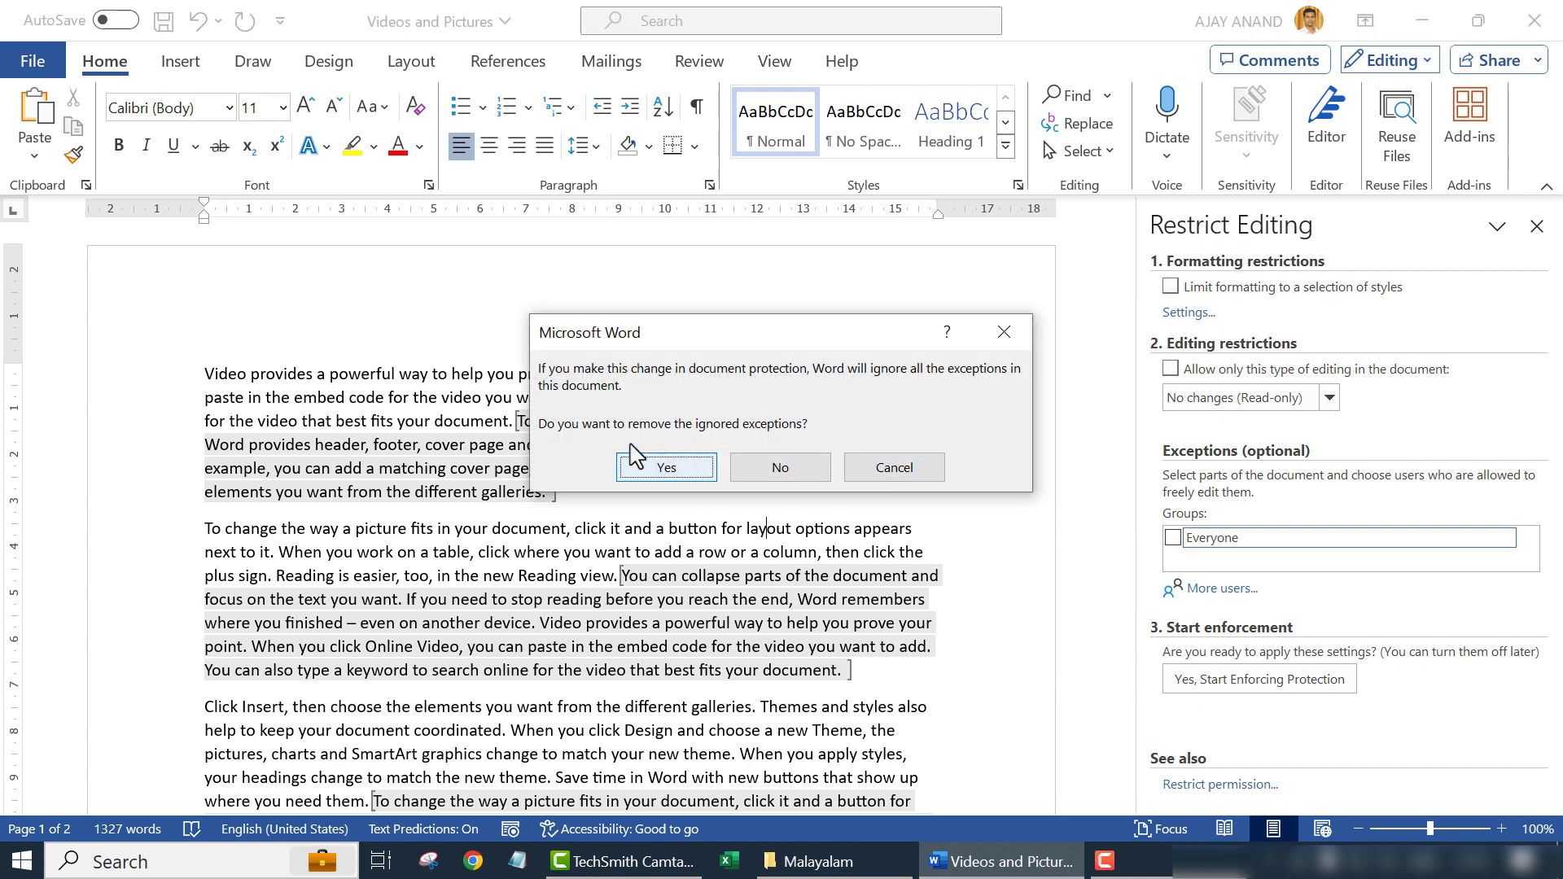
left_click(666, 466)
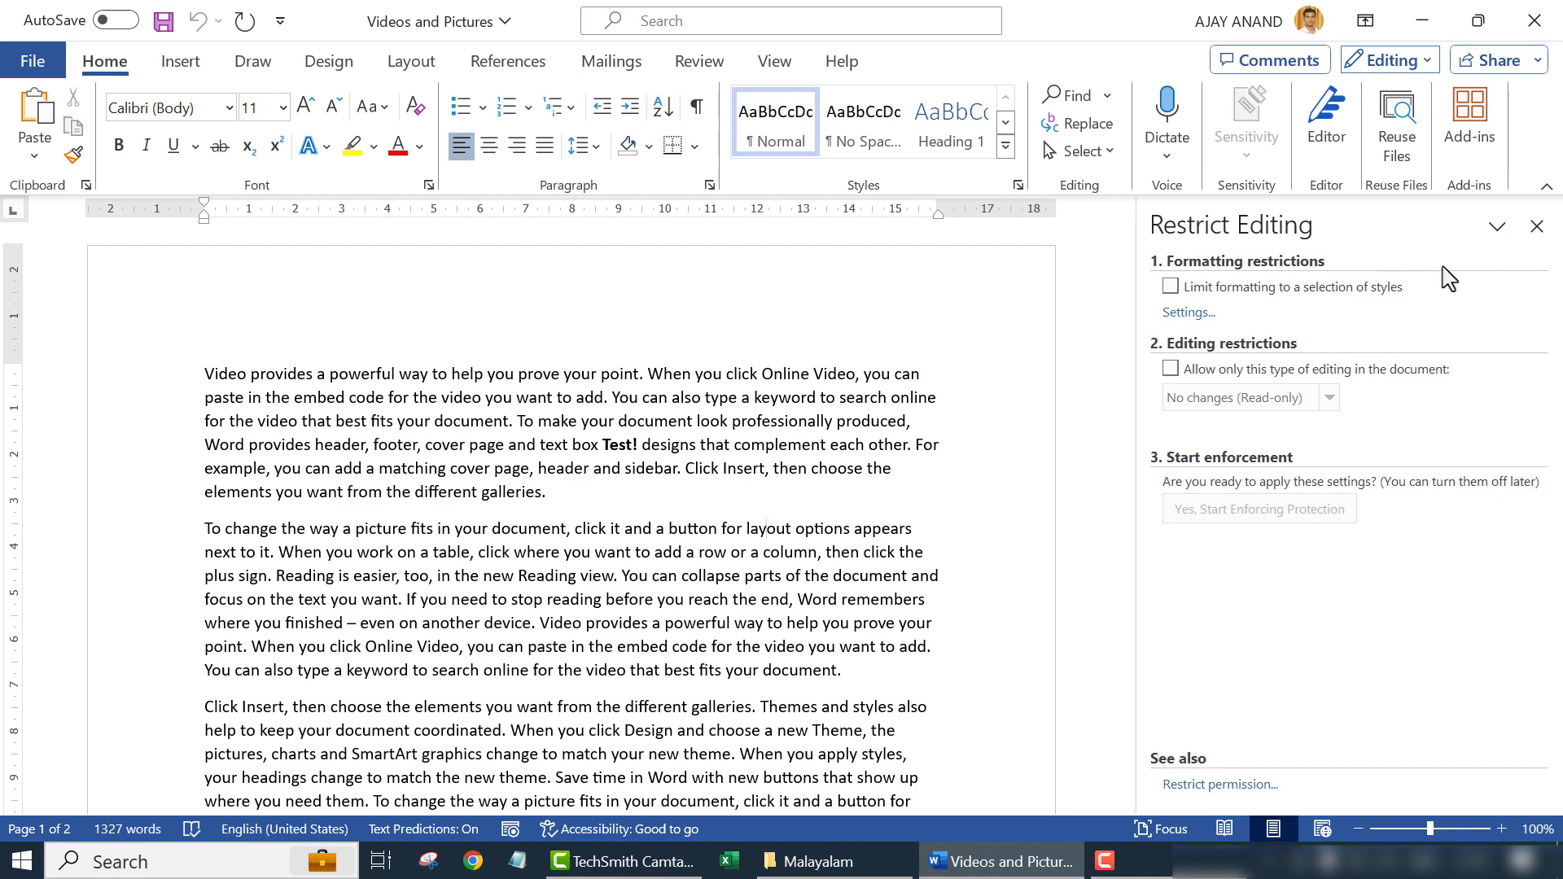
left_click(1536, 226)
- Type 'Test!!' into the first paragraph and break it before the word 'document'
scroll(773, 561, "down", 3)
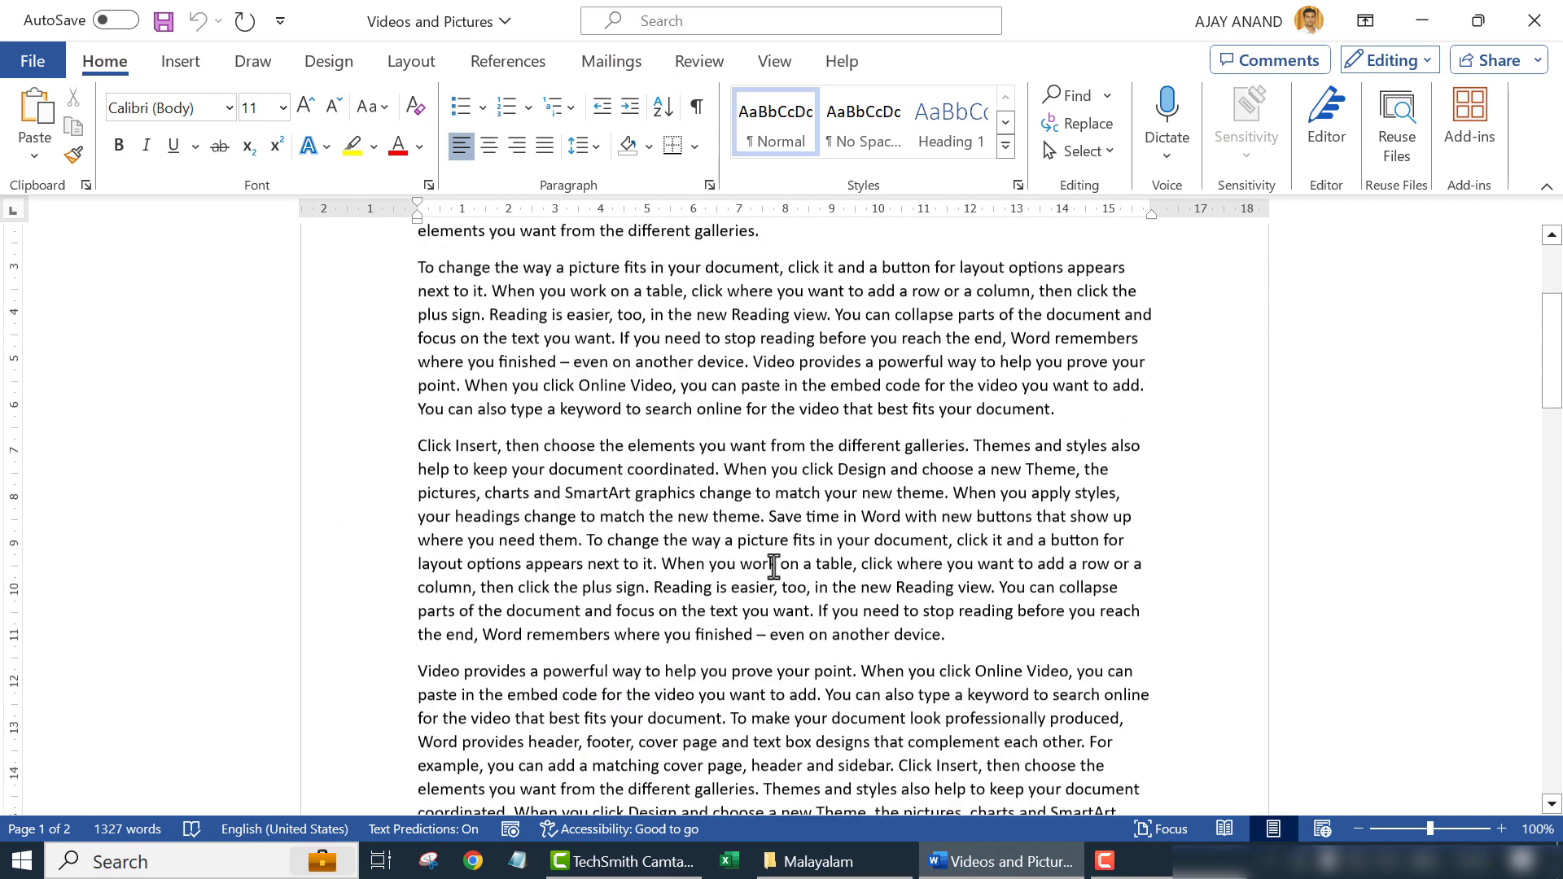
scroll(773, 566, "up", 3)
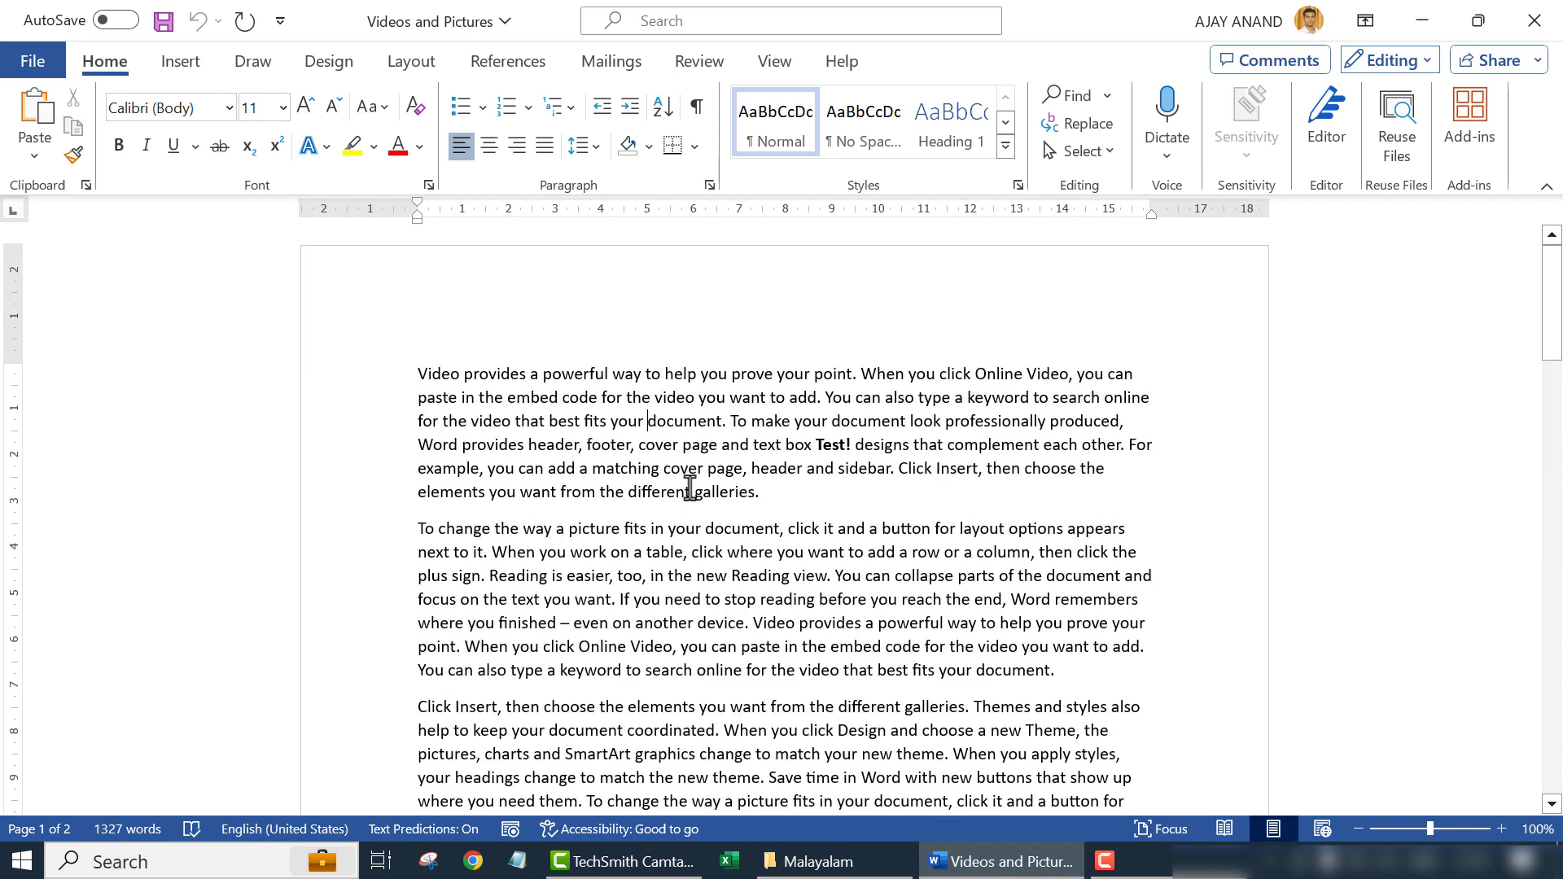
type("Test!!!!")
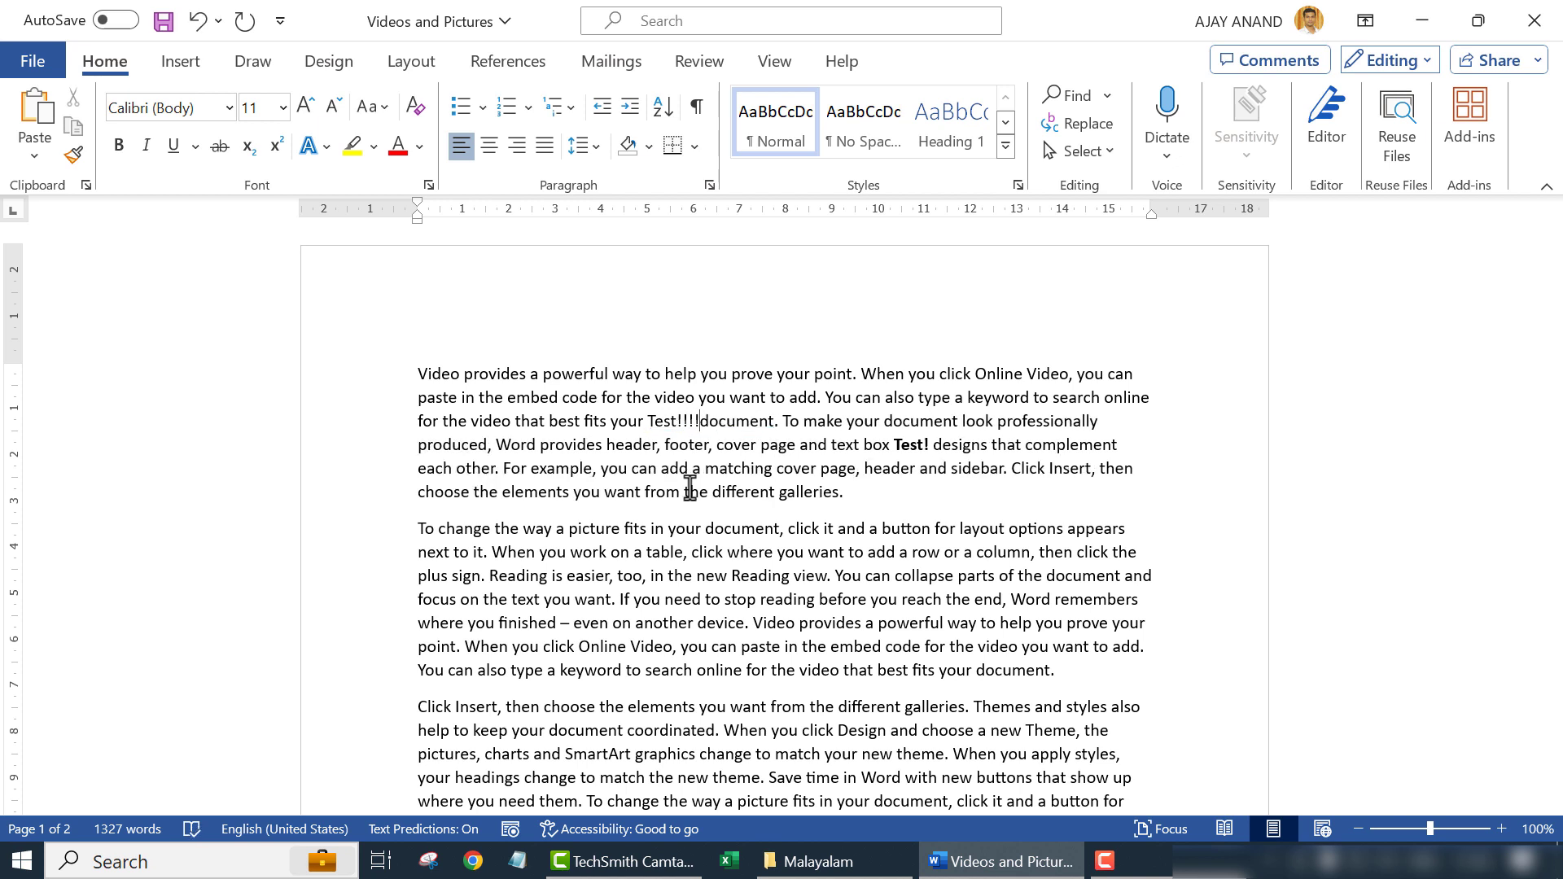
key("Return")
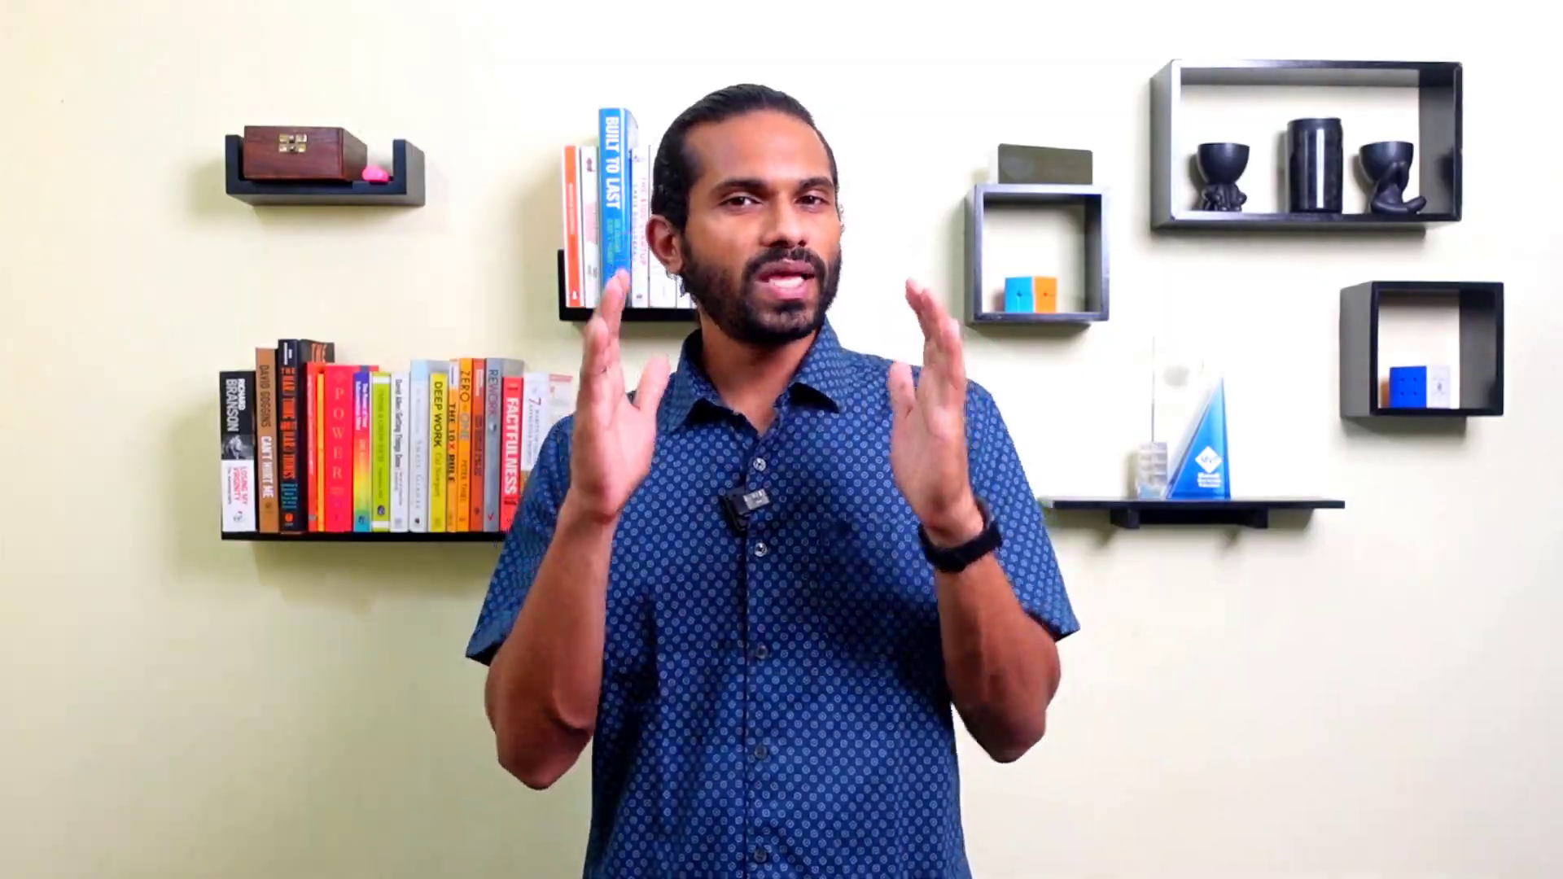